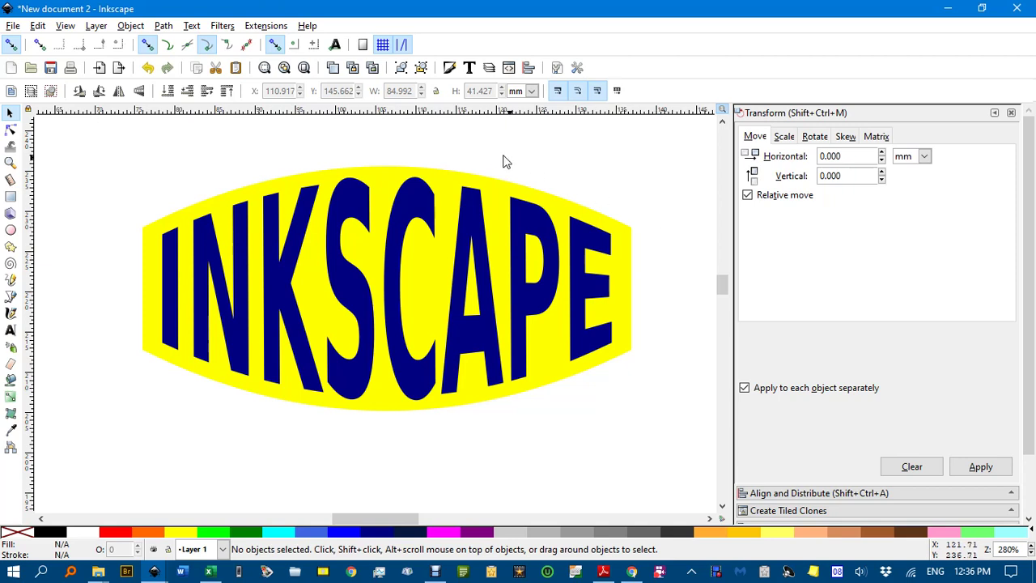
# - Look through the Extensions menu for the envelope effect and close it without choosing anything
pyautogui.click(269, 28)
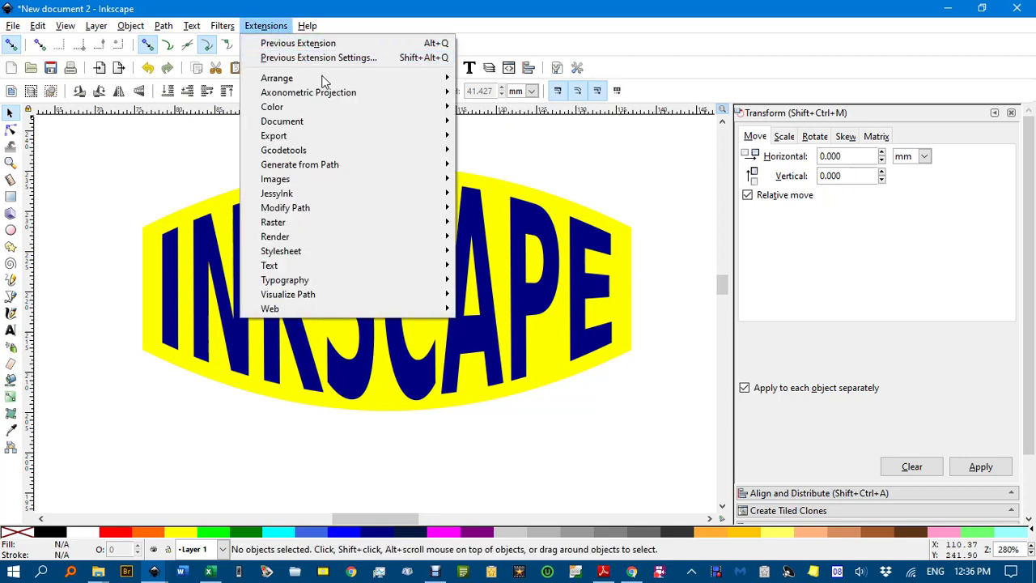
pyautogui.moveTo(357, 209)
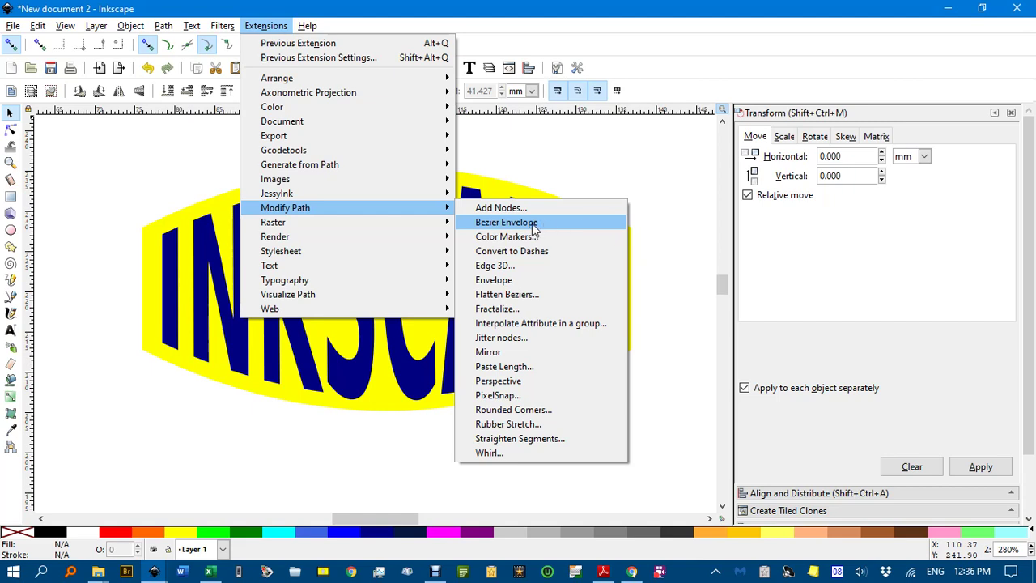
pyautogui.click(653, 251)
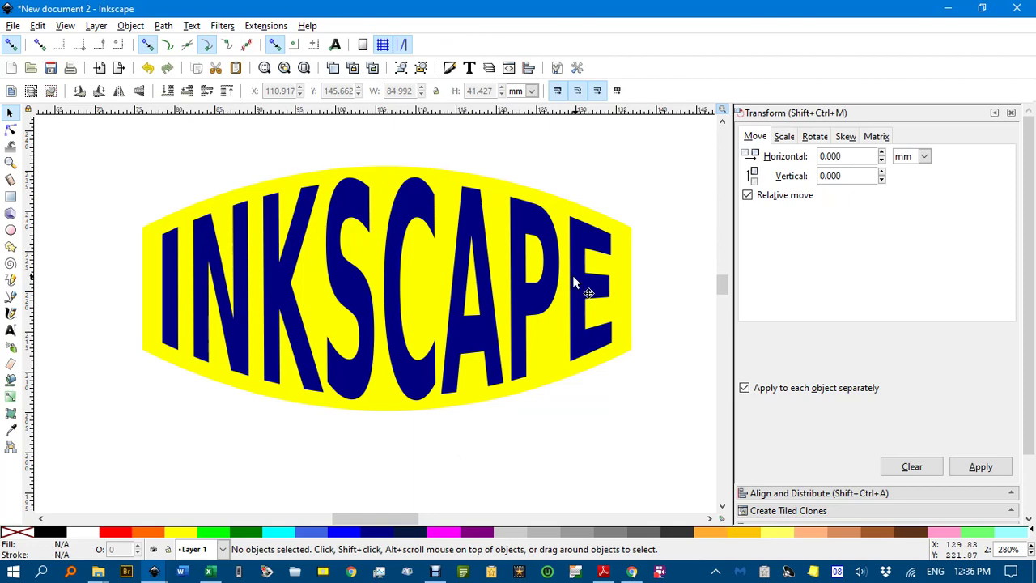
# - Draw a smaller rectangle below the large empty one
pyautogui.scroll(-10, 538, 279)
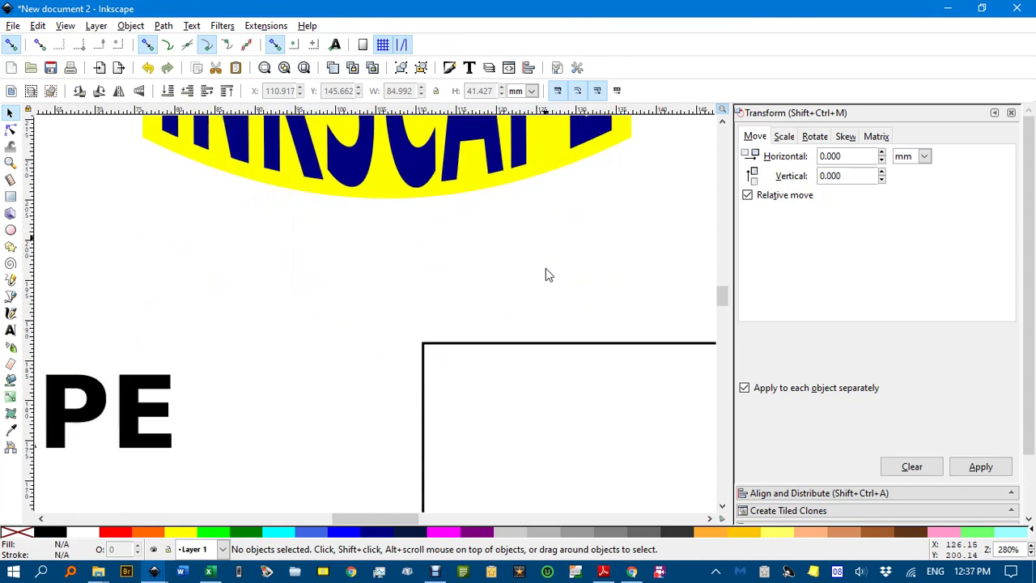
pyautogui.scroll(-2, 551, 277)
pyautogui.moveTo(551, 277); pyautogui.dragTo(326, 235)
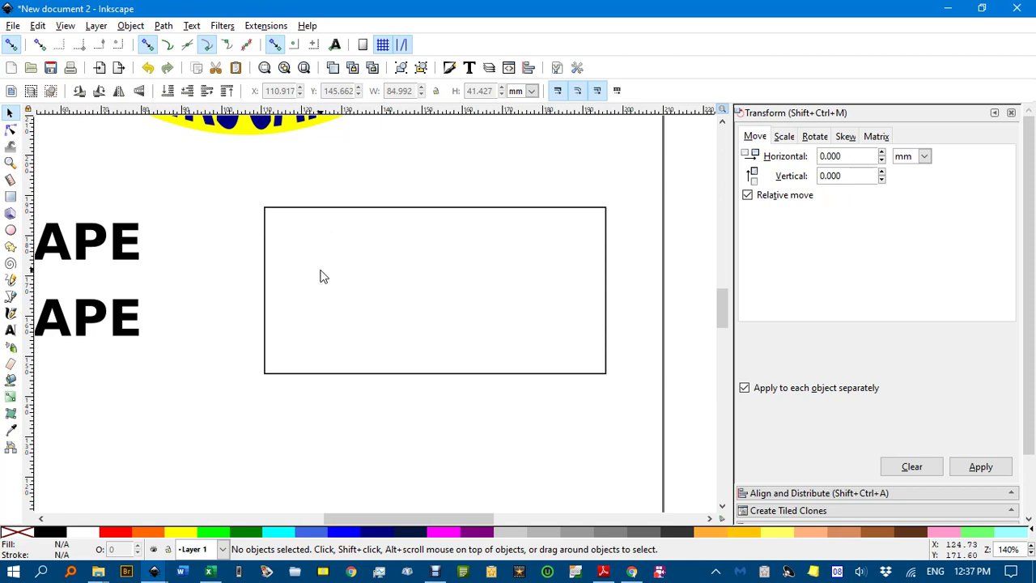
pyautogui.click(326, 210)
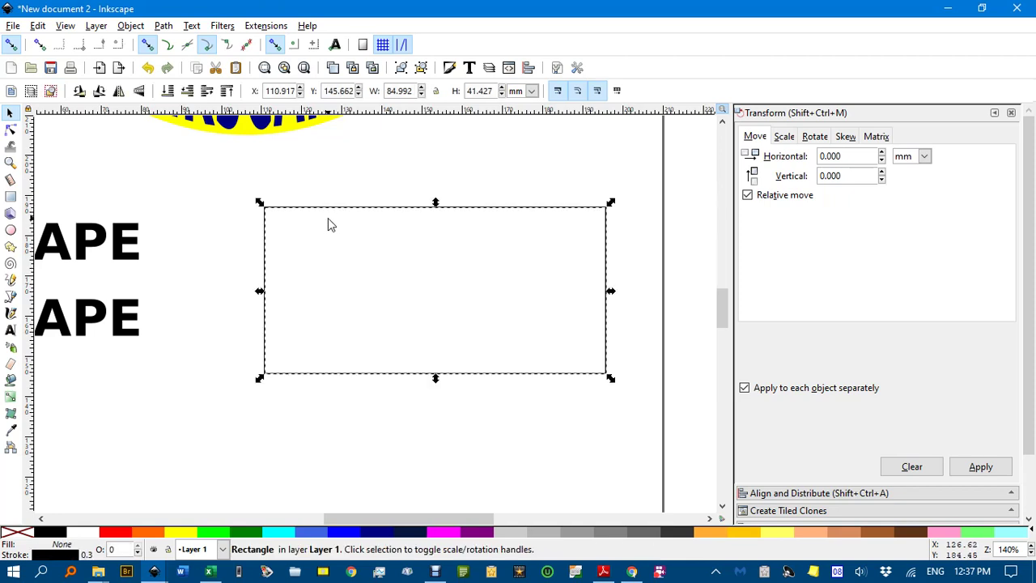
pyautogui.press('n')
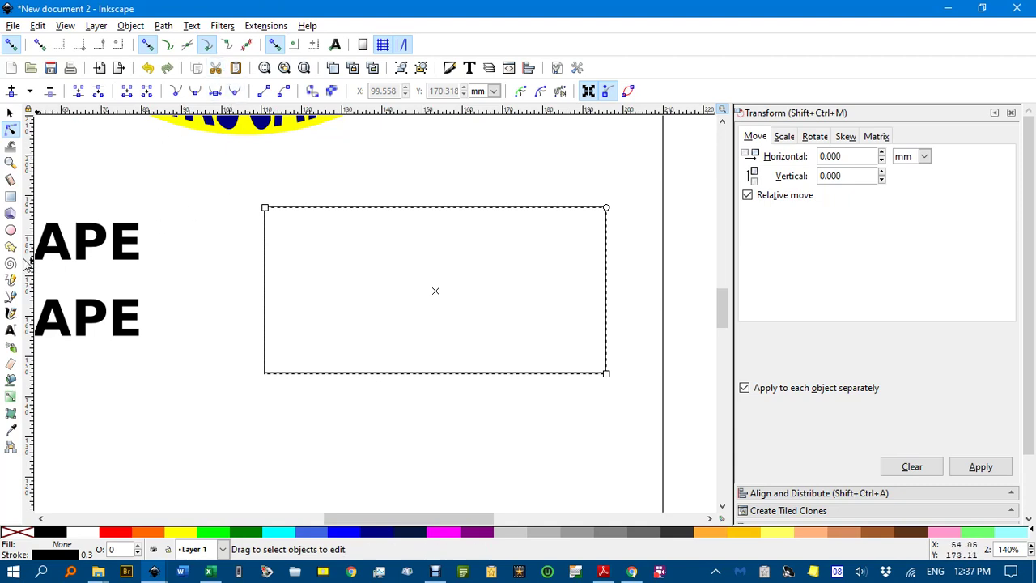
pyautogui.click(10, 196)
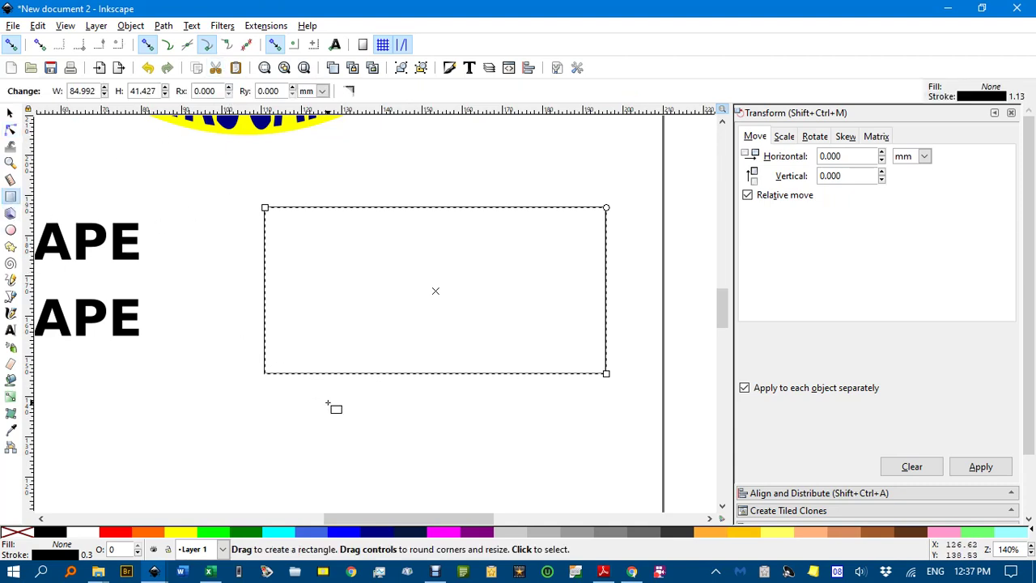
pyautogui.moveTo(327, 402)
pyautogui.mouseDown()
pyautogui.moveTo(440, 439)
pyautogui.moveTo(528, 492)
pyautogui.moveTo(516, 493)
pyautogui.mouseUp()
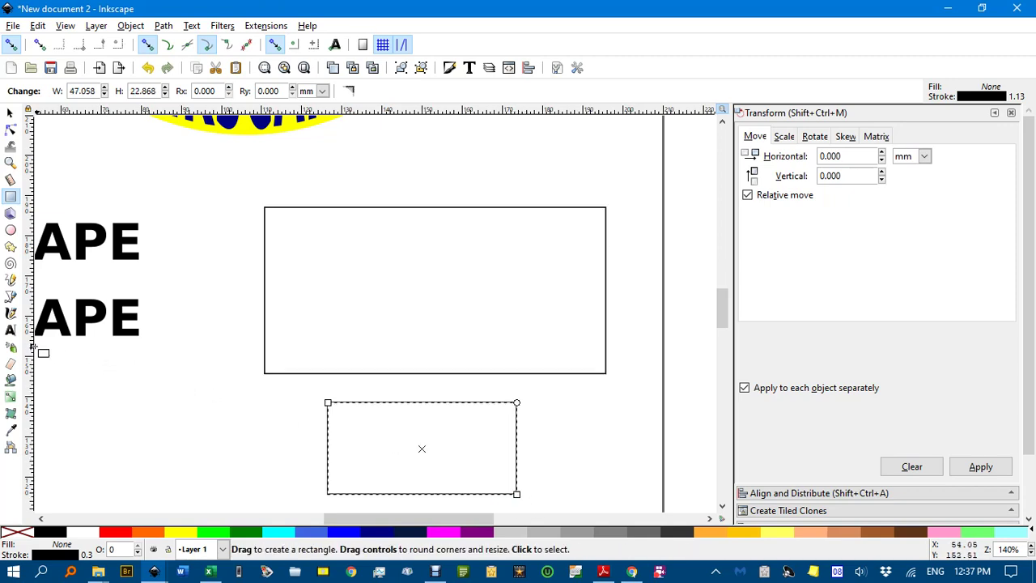
# - Draw a closed irregular four-sided outline at the lower left with the Bezier tool
pyautogui.click(11, 296)
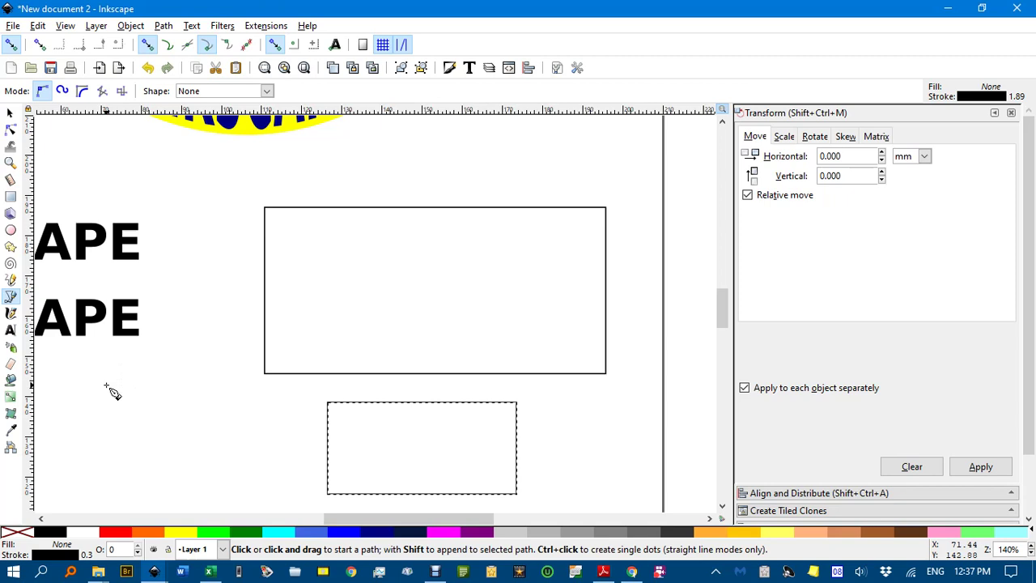
pyautogui.click(106, 385)
pyautogui.click(247, 429)
pyautogui.click(205, 468)
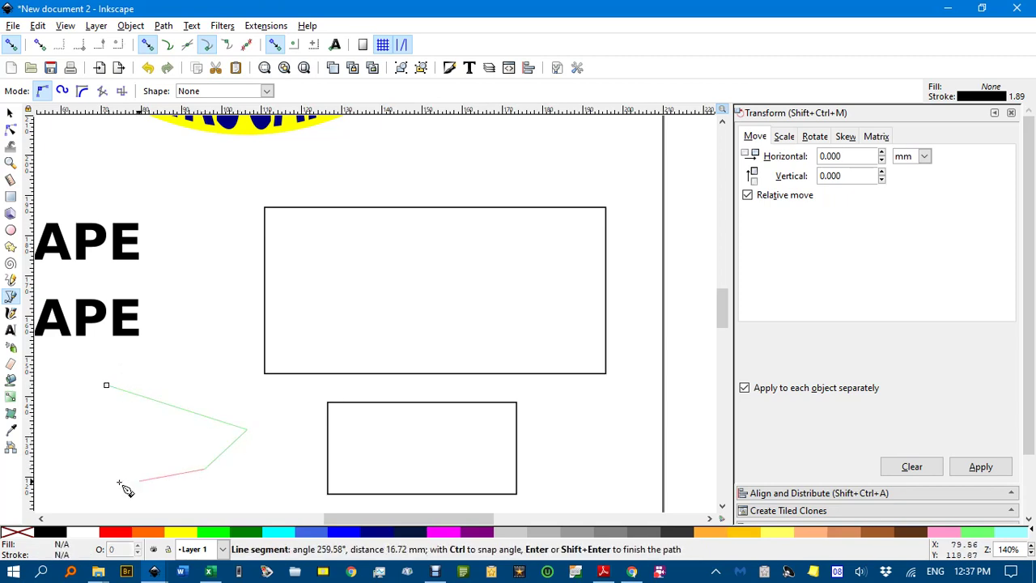
pyautogui.click(81, 481)
pyautogui.click(106, 385)
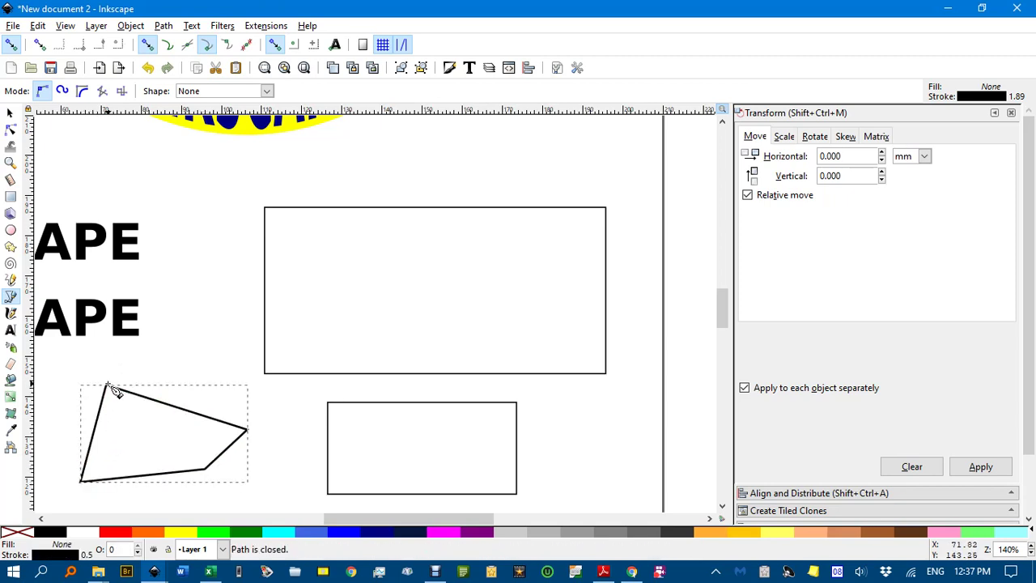
pyautogui.click(11, 112)
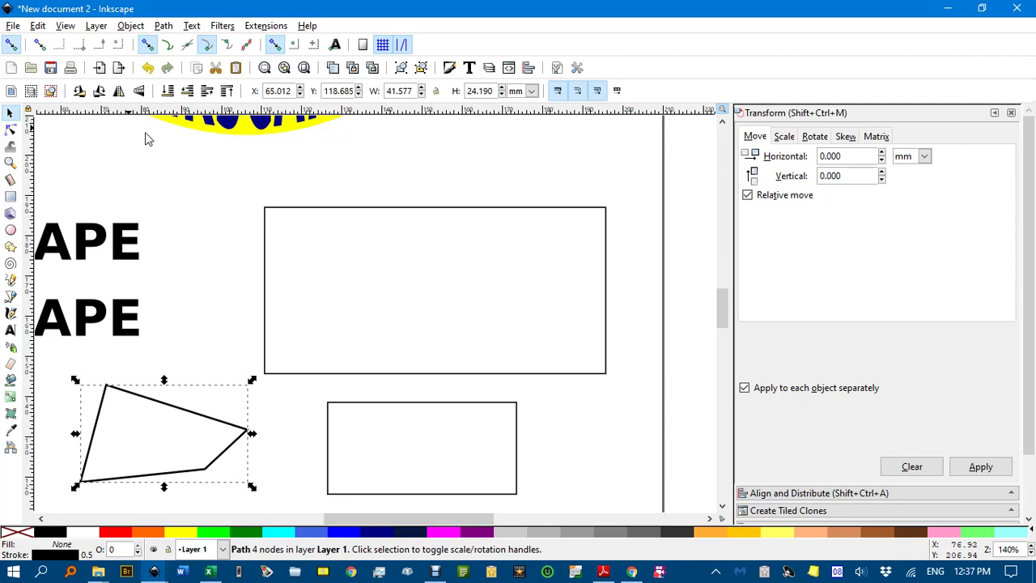
pyautogui.click(316, 181)
# - Convert the large empty rectangle into a path with Object to Path
pyautogui.click(353, 208)
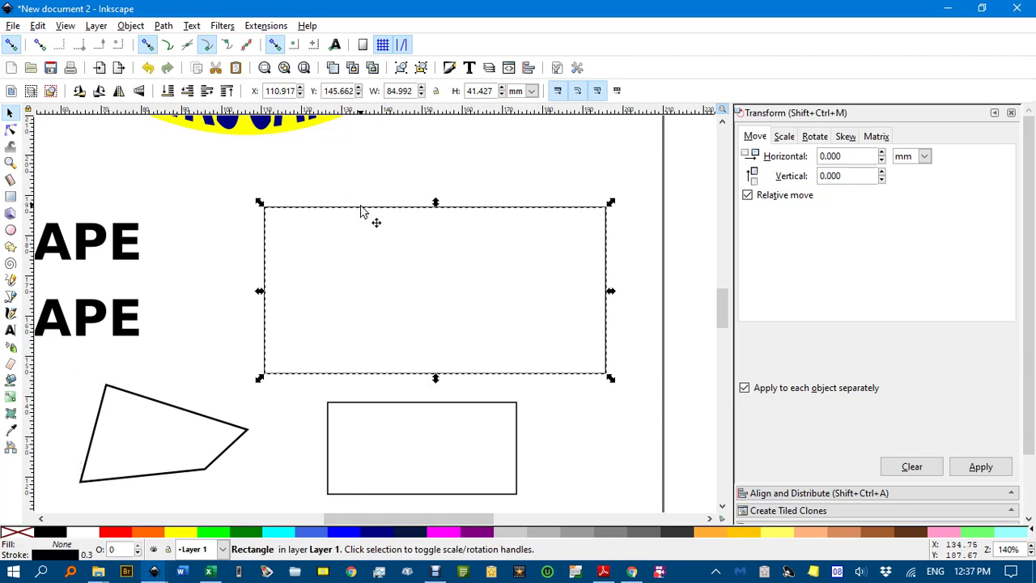
pyautogui.press('n')
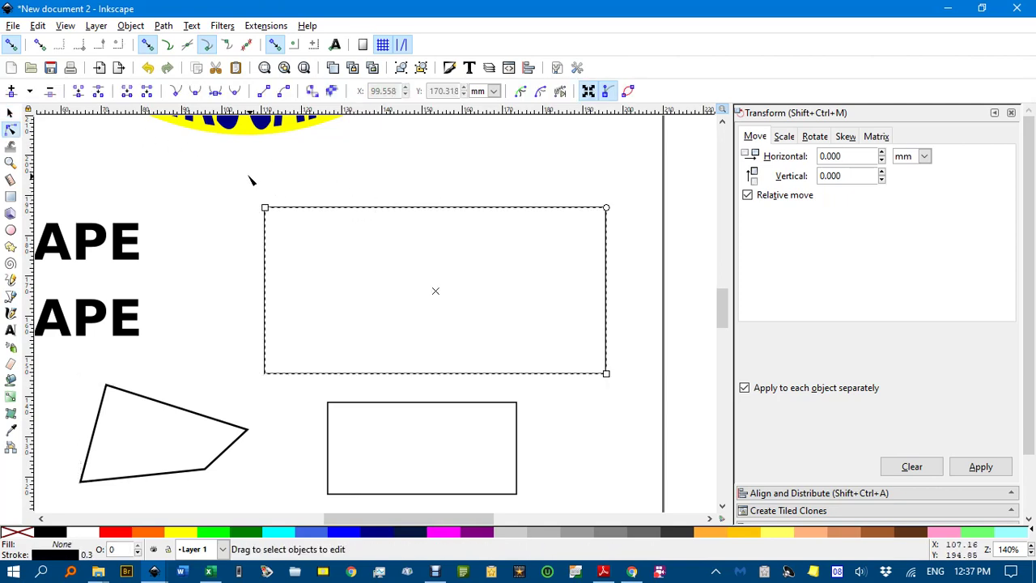
pyautogui.click(165, 26)
pyautogui.click(174, 46)
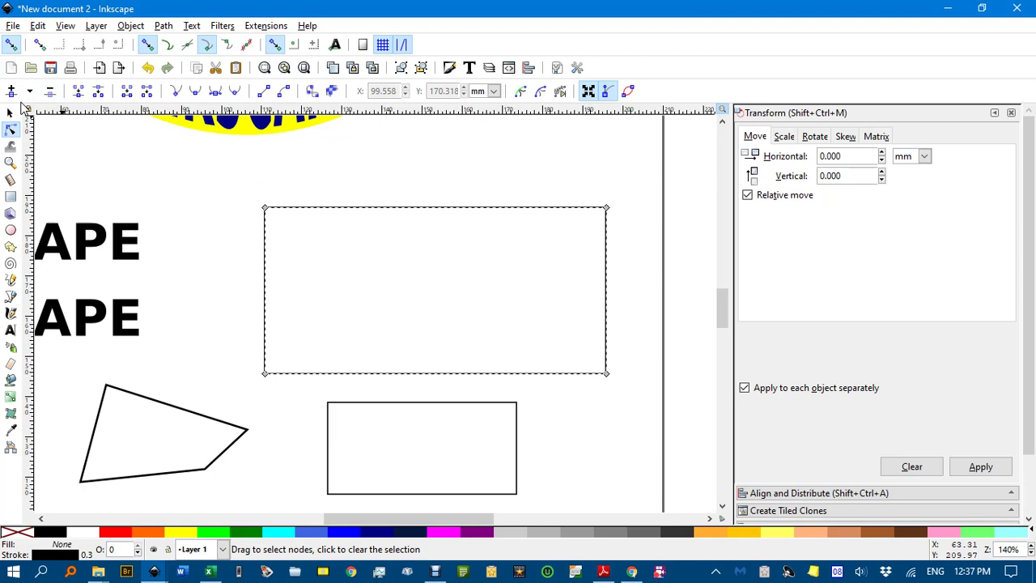
pyautogui.click(10, 112)
# - Convert the upper INKSCAPE text to paths, ungroup the letters, and combine them into one path
pyautogui.moveTo(212, 219); pyautogui.dragTo(426, 203)
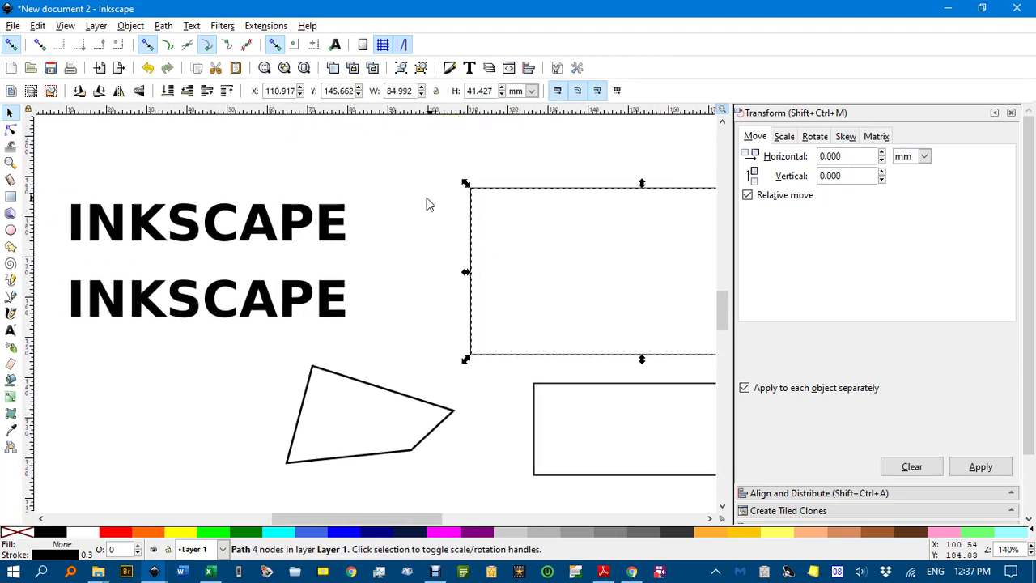
pyautogui.click(192, 230)
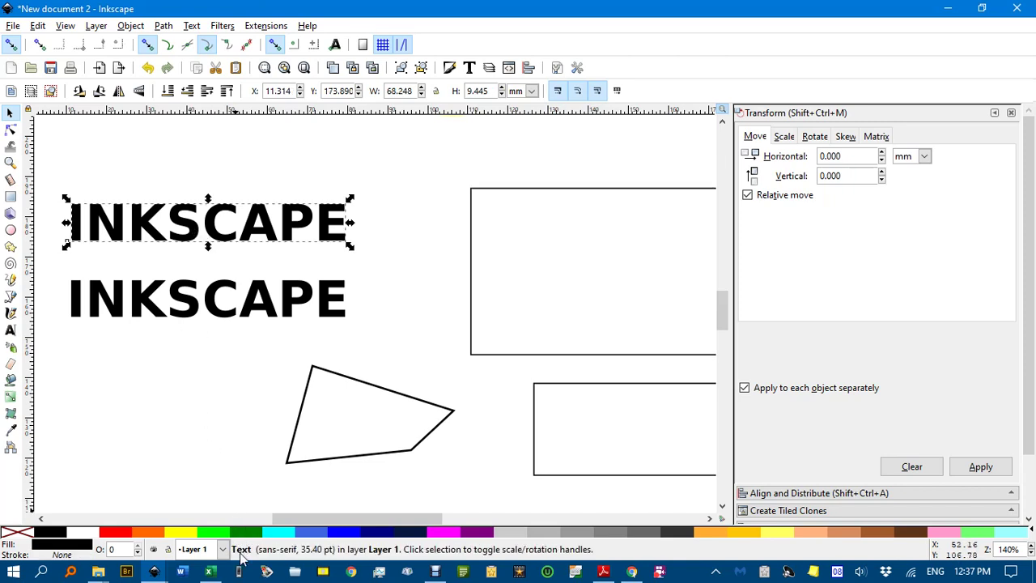
pyautogui.click(166, 26)
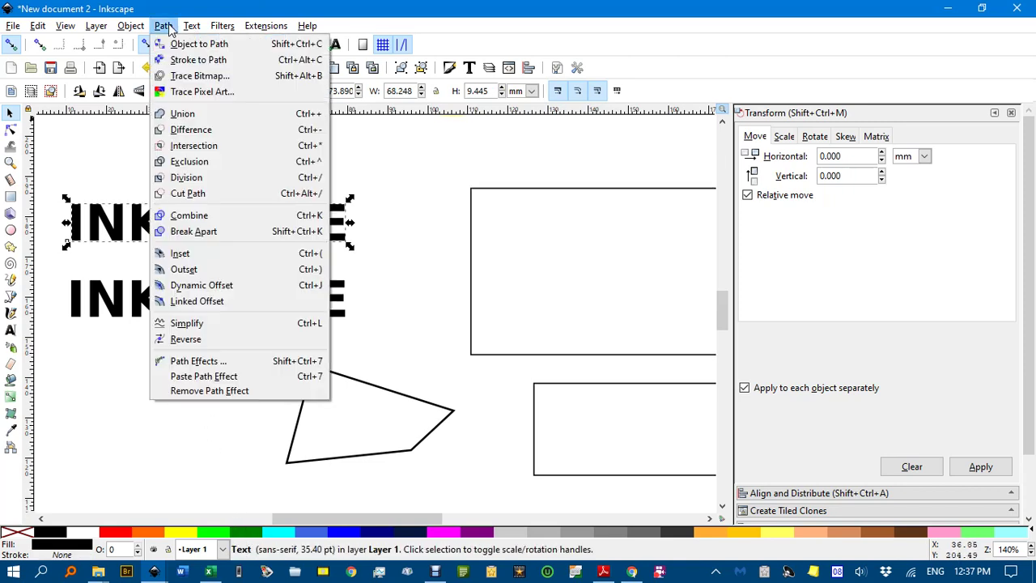
pyautogui.click(184, 46)
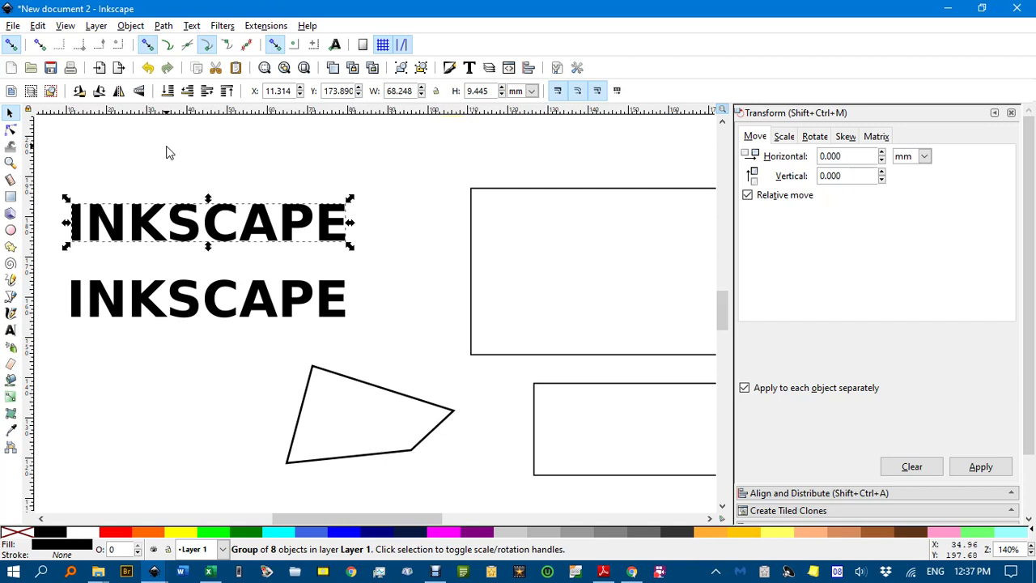
pyautogui.hotkey('ctrl', 'shift', 'g')
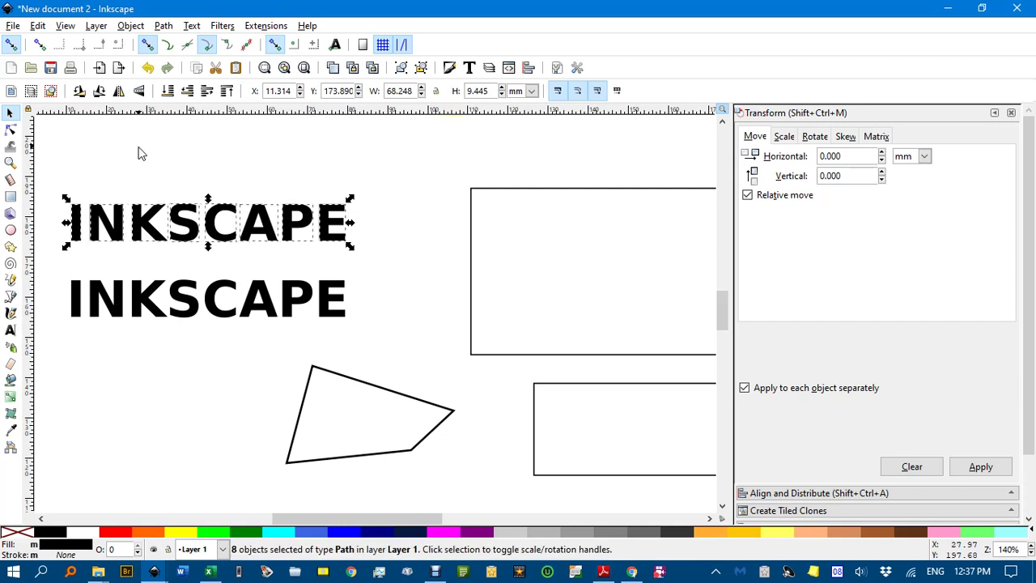
pyautogui.click(164, 26)
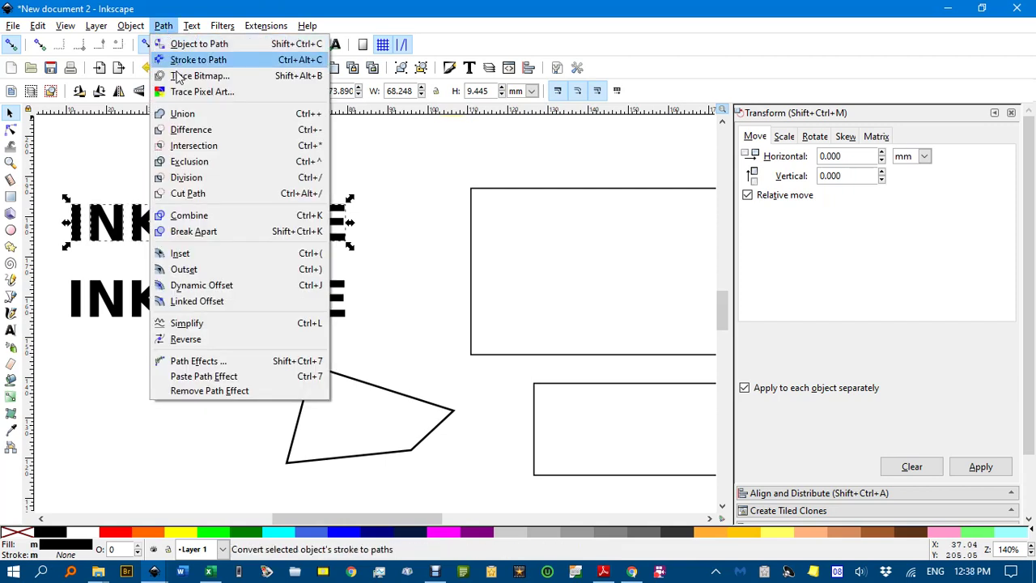
pyautogui.click(194, 214)
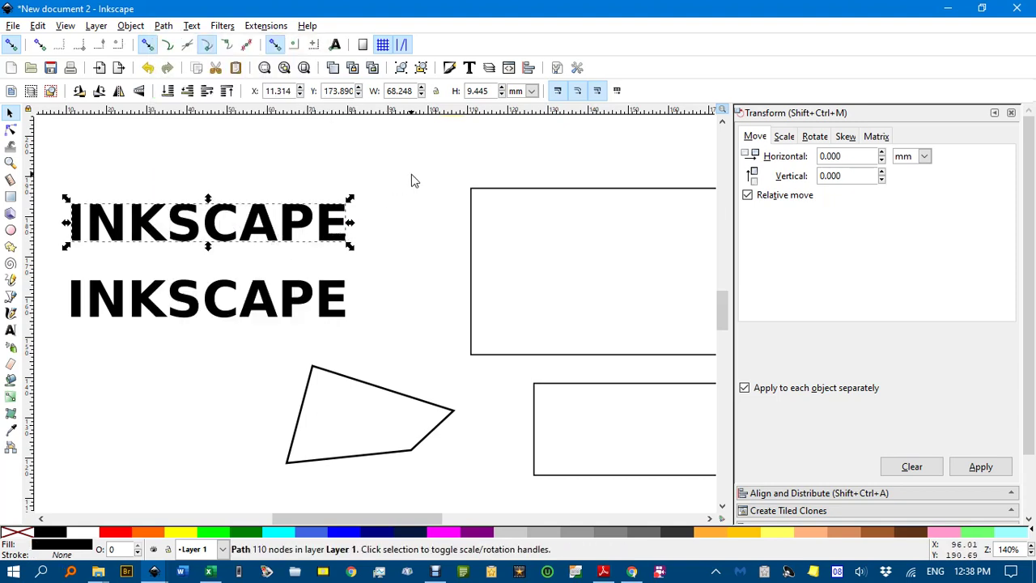
# - Curve the rectangle path's top edge downward and its bottom edge into an S-shaped wave
pyautogui.press('shift')
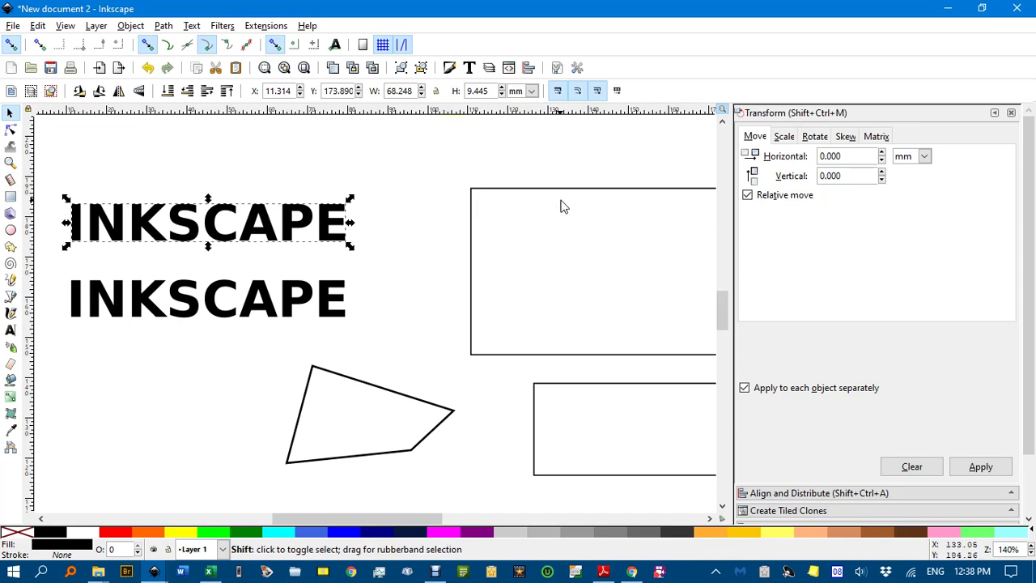
pyautogui.hscroll(5, 534, 231)
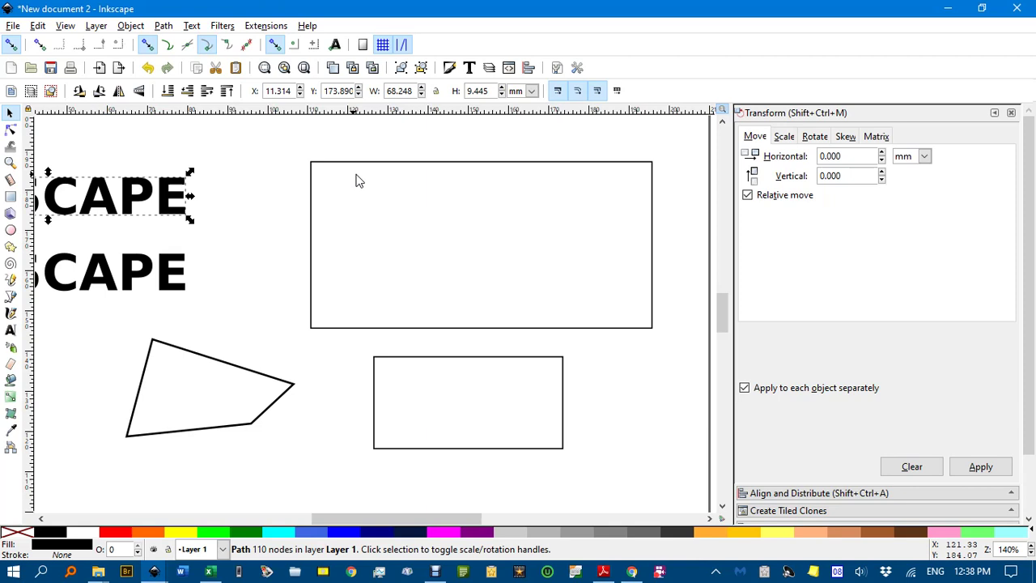
pyautogui.click(459, 164)
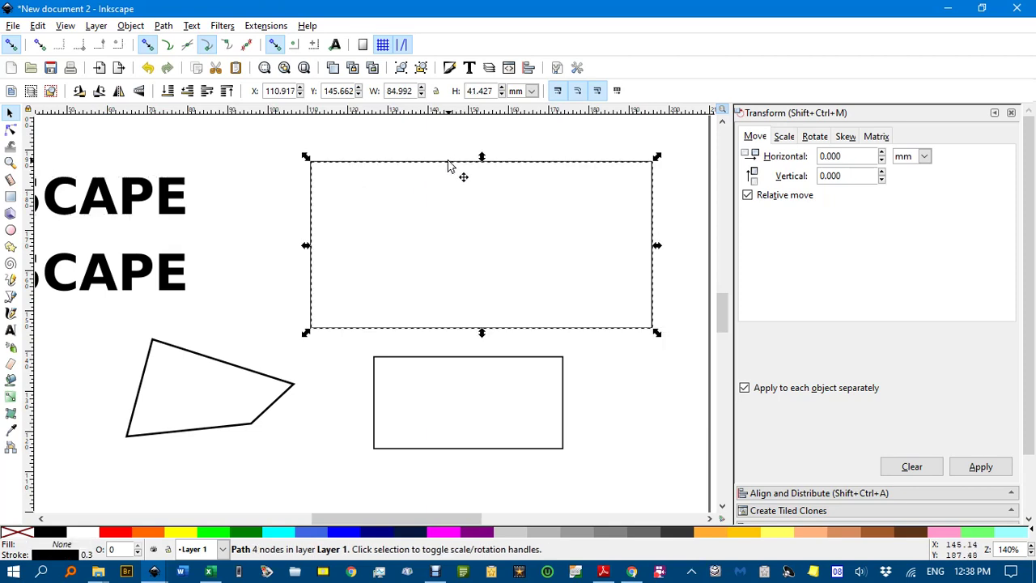
pyautogui.hscroll(2, 507, 185)
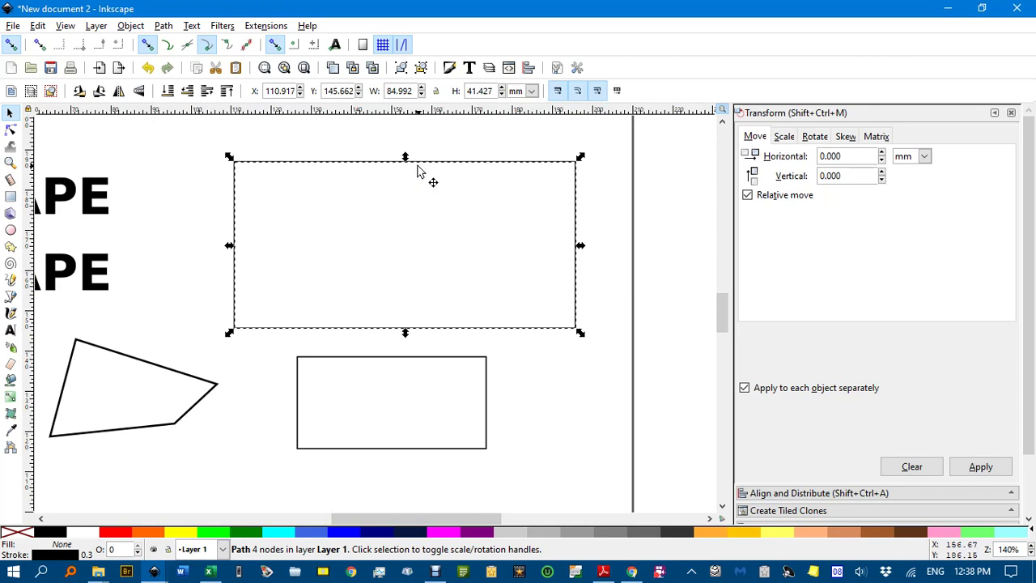
pyautogui.press('n')
pyautogui.moveTo(438, 164); pyautogui.dragTo(469, 212)
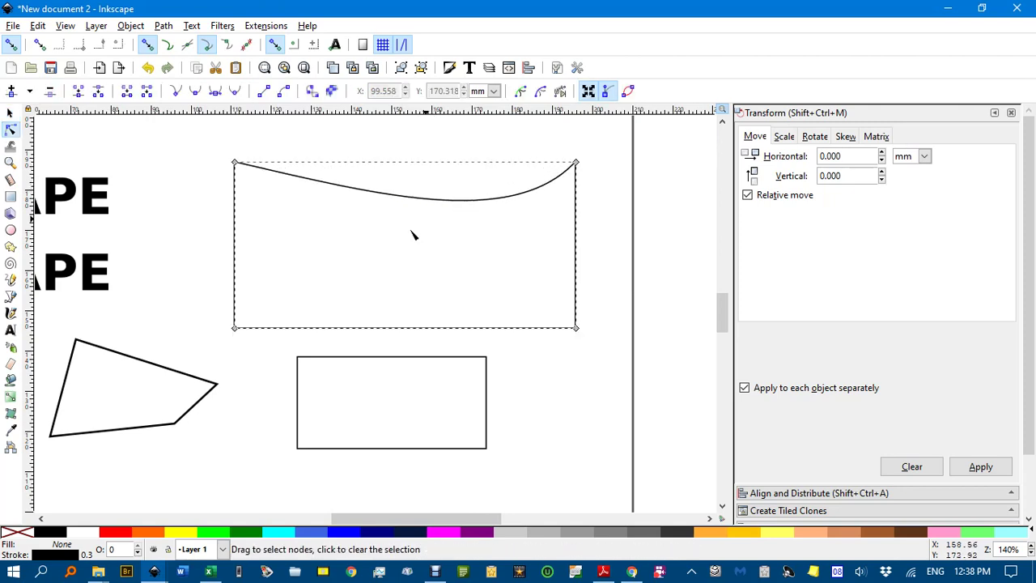
pyautogui.moveTo(300, 323); pyautogui.dragTo(341, 279)
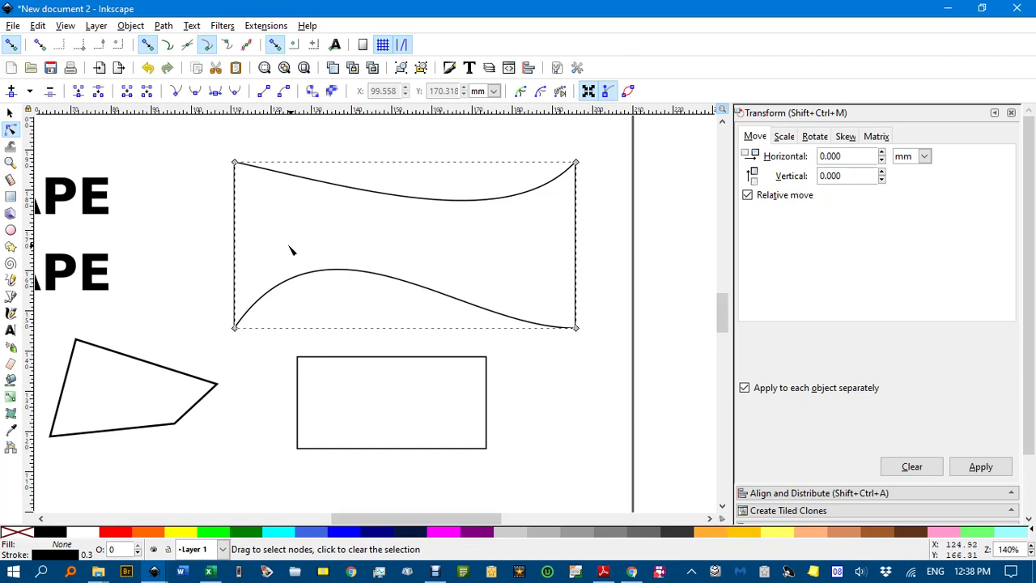
pyautogui.click(11, 112)
# - Warp the combined INKSCAPE letters into the wavy rectangle with Bezier Envelope, then undo it
pyautogui.click(103, 207)
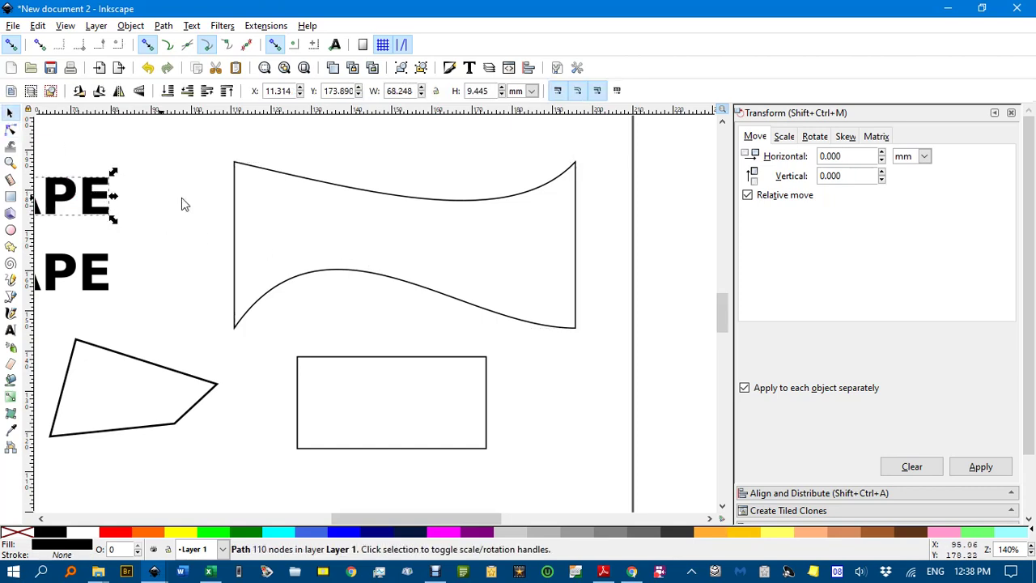
pyautogui.keyDown('shift'); pyautogui.click(389, 202); pyautogui.keyUp('shift')
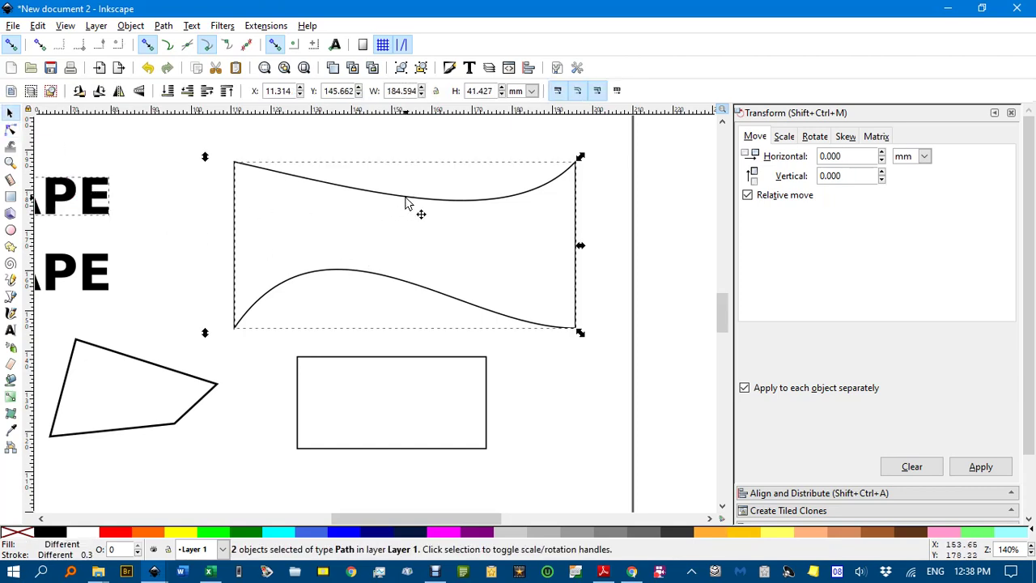
pyautogui.click(265, 29)
pyautogui.moveTo(421, 210)
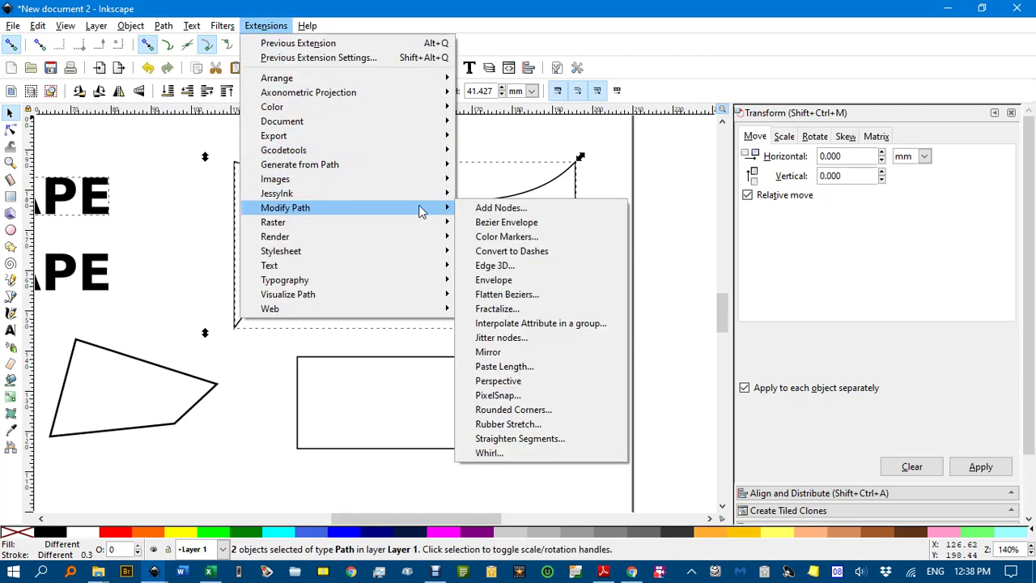
pyautogui.click(489, 223)
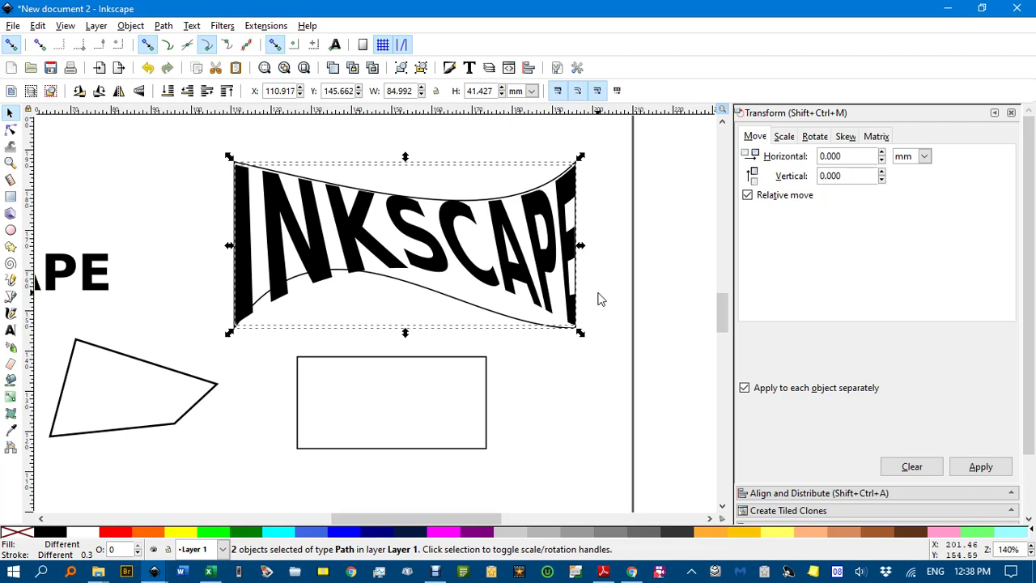
pyautogui.hotkey('ctrl', 'z')
pyautogui.hotkey('ctrl', 'z')
pyautogui.hotkey('ctrl', 'z')
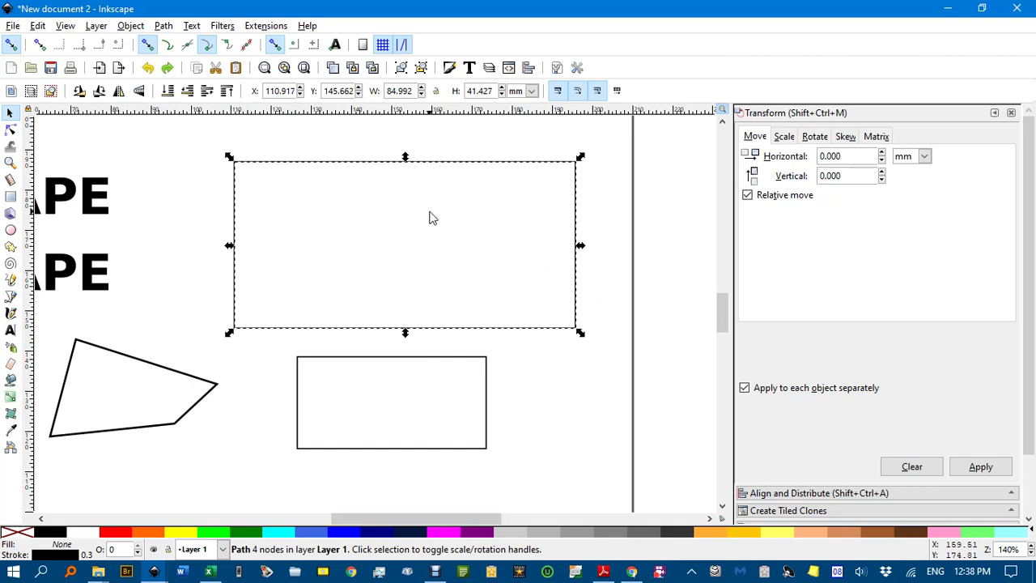
# - Turn on the page grid and snap the rectangle path to it at 80 × 40 mm
pyautogui.click(65, 26)
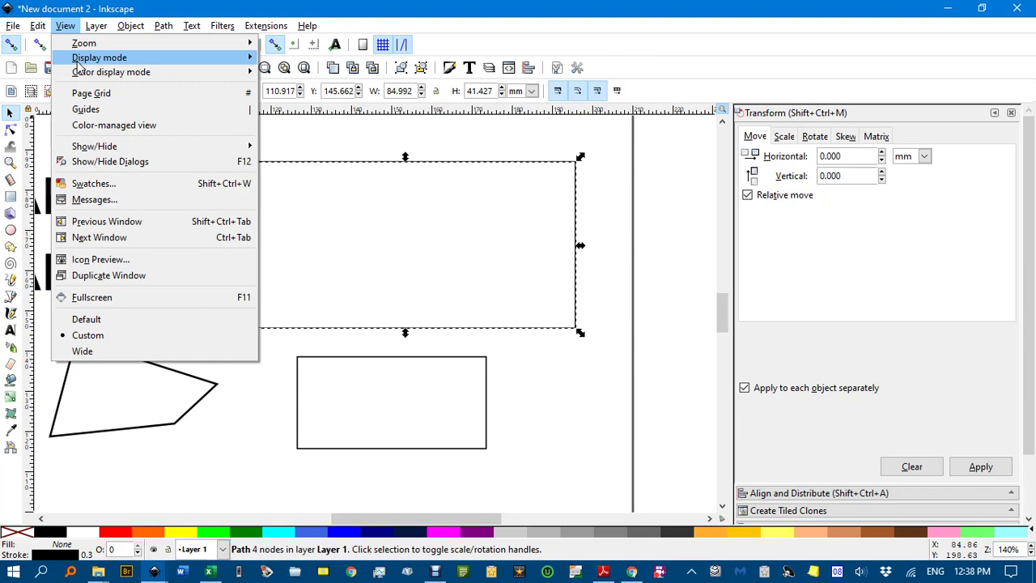
pyautogui.click(87, 94)
pyautogui.moveTo(276, 165); pyautogui.dragTo(272, 165)
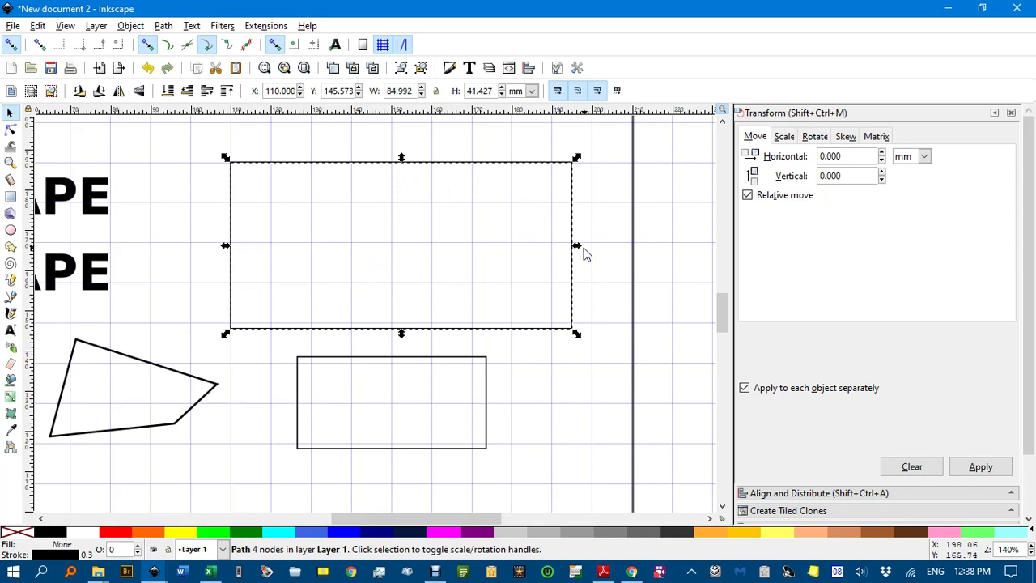
pyautogui.moveTo(578, 247); pyautogui.dragTo(557, 246)
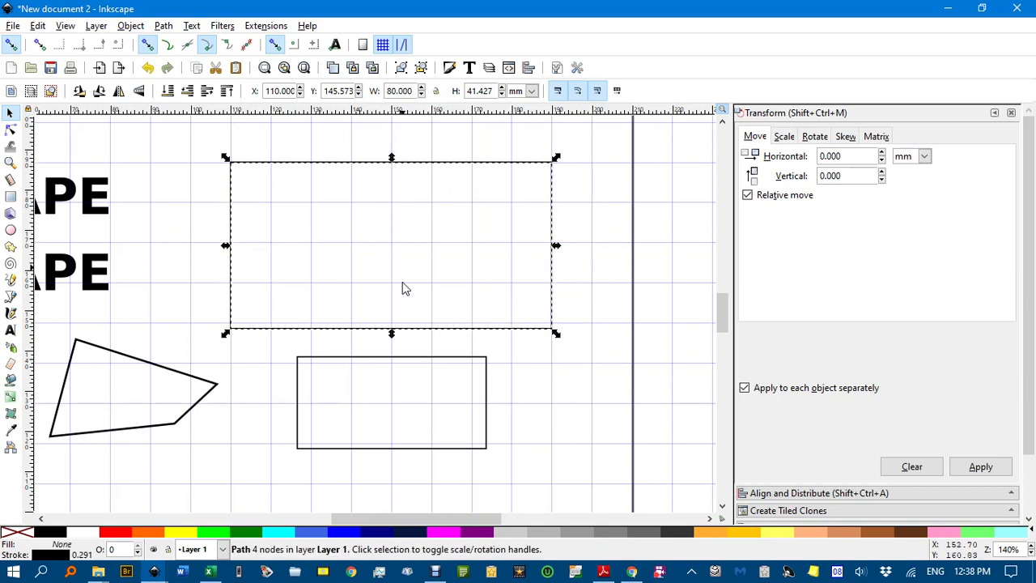
pyautogui.moveTo(393, 335); pyautogui.dragTo(396, 330)
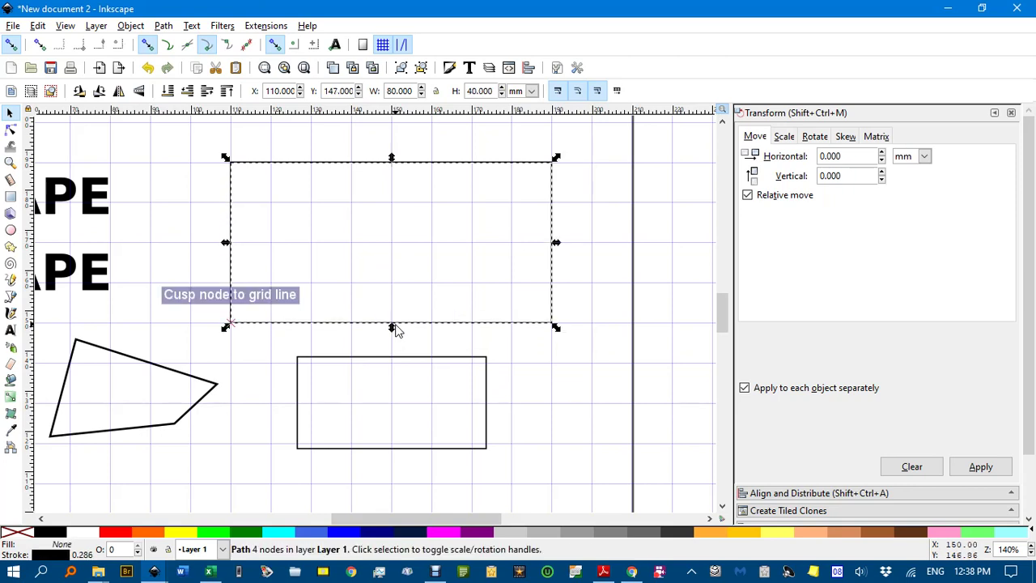
# - Bow the rectangle's top edge upward and bottom edge downward into arcs
pyautogui.click(68, 27)
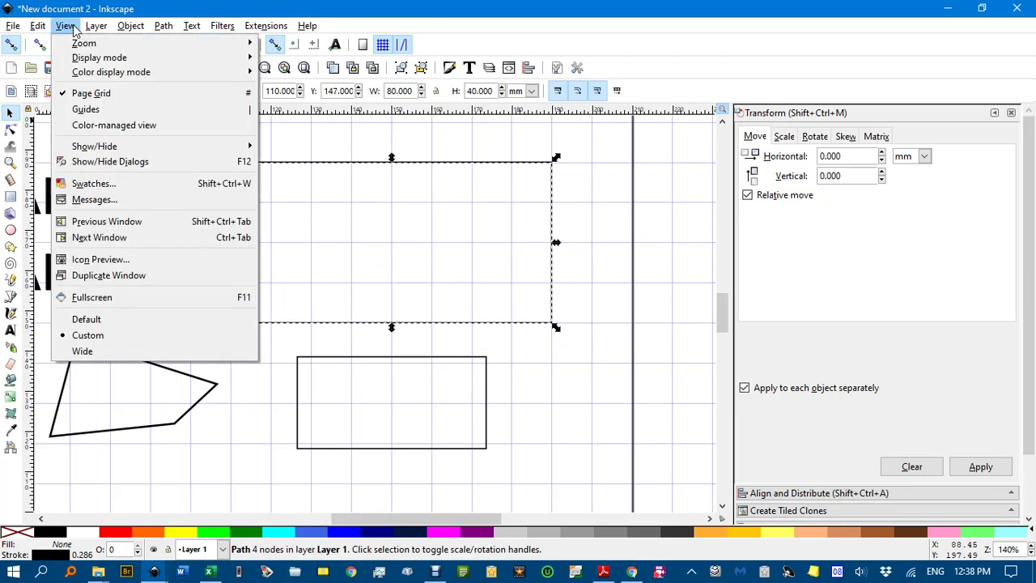
pyautogui.click(321, 133)
pyautogui.press('n')
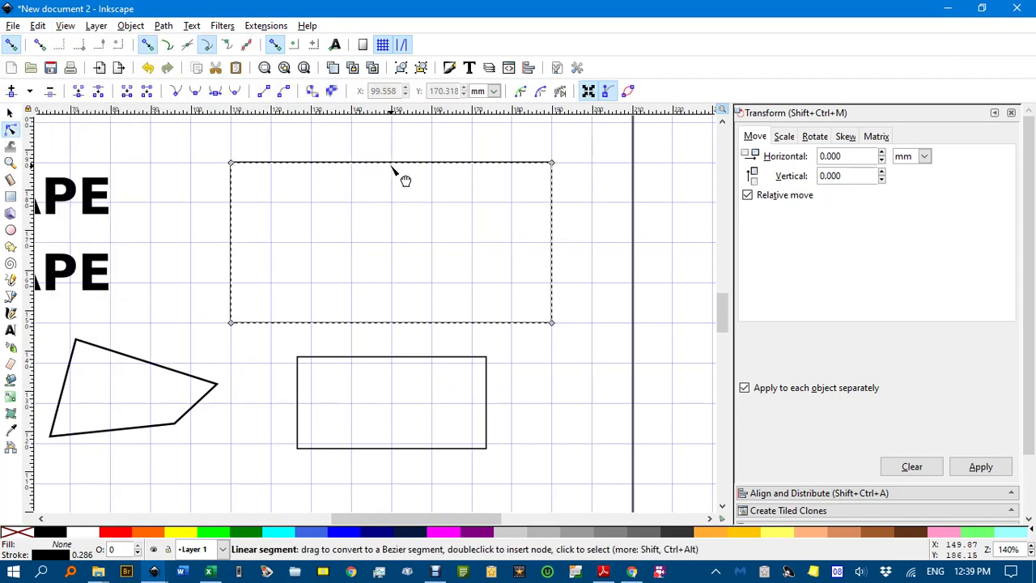
pyautogui.moveTo(393, 165); pyautogui.dragTo(392, 125)
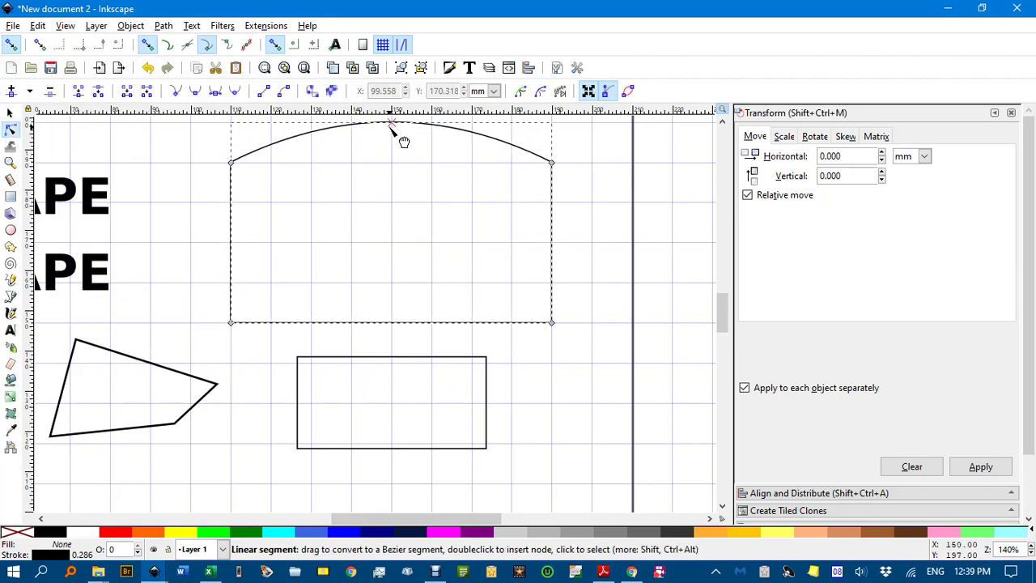
pyautogui.moveTo(393, 328); pyautogui.dragTo(393, 363)
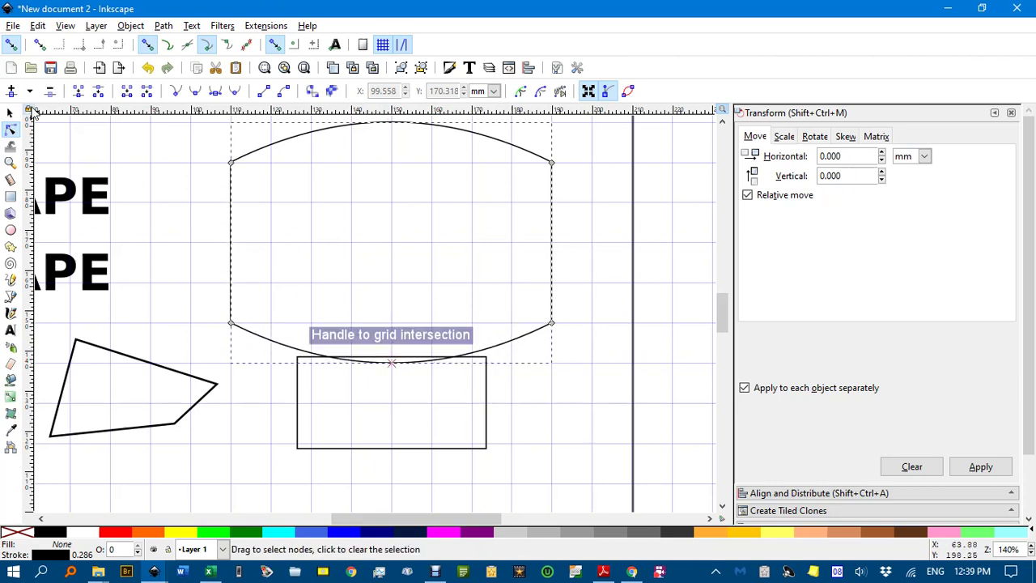
# - With snapping off, rescale the barrel shape to about 37.56 mm tall
pyautogui.click(10, 113)
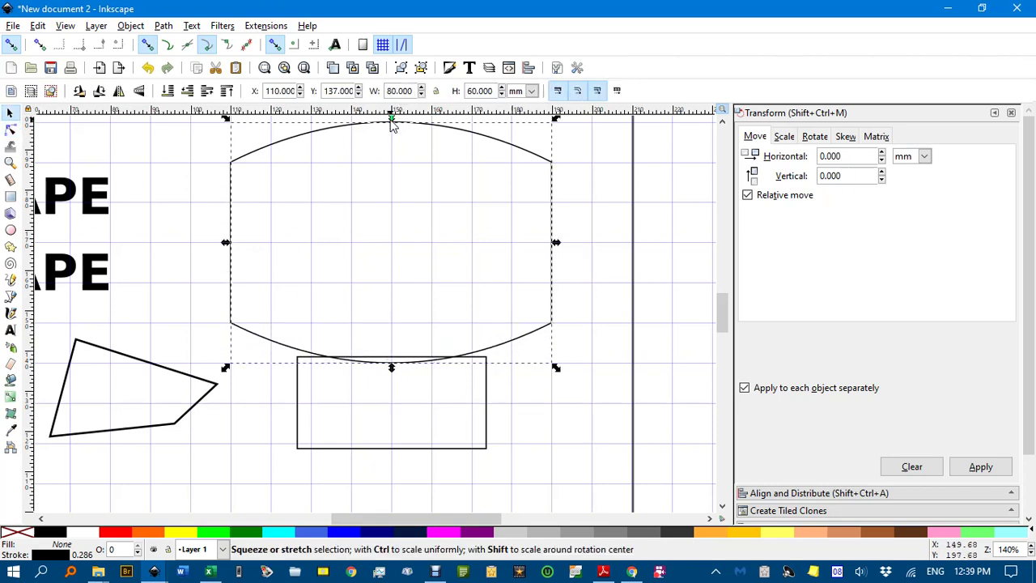
pyautogui.moveTo(393, 122); pyautogui.dragTo(396, 160)
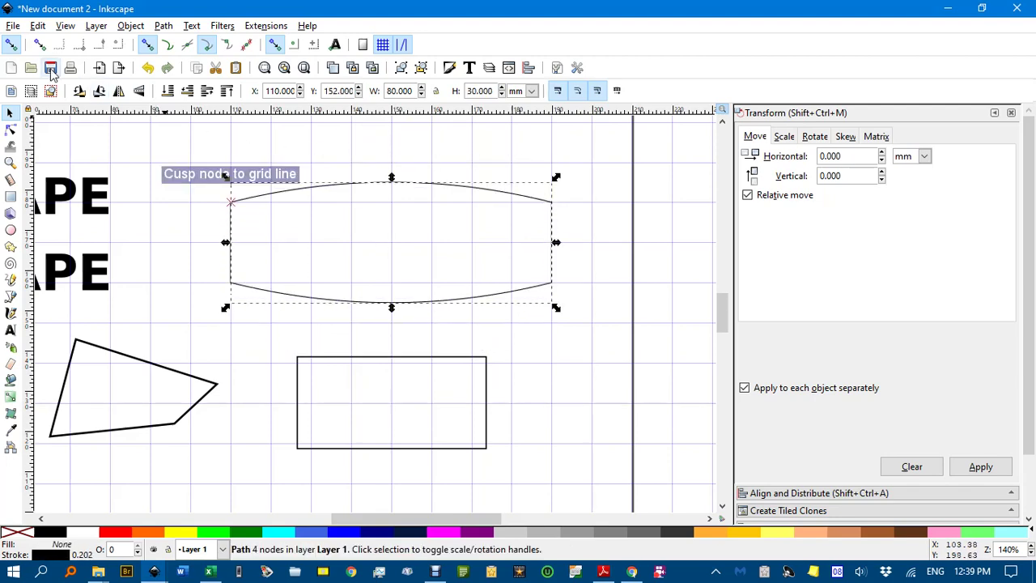
pyautogui.click(11, 44)
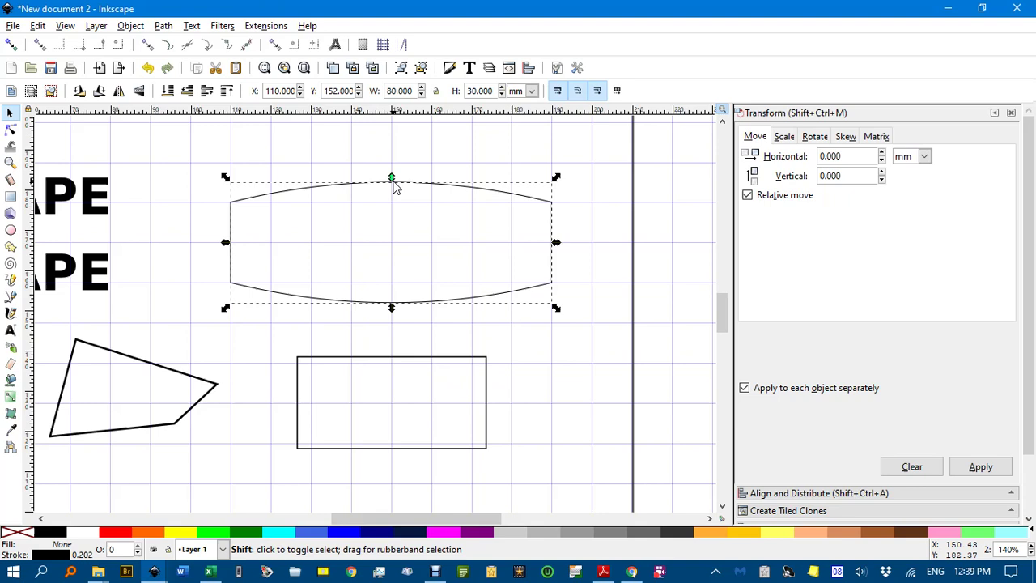
pyautogui.moveTo(391, 186); pyautogui.dragTo(391, 163)
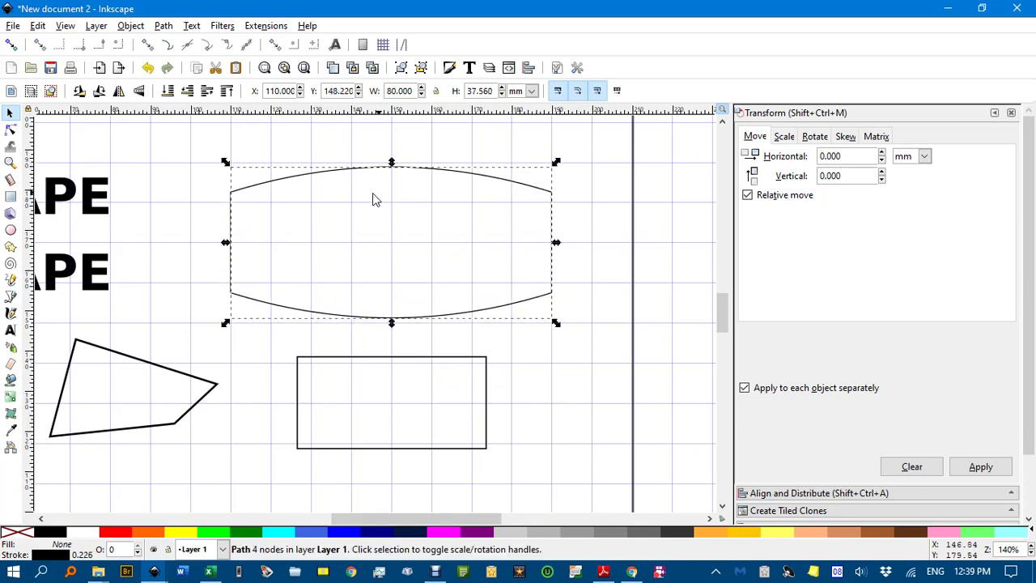
# - Select the INKSCAPE text path plus the barrel shape and apply Bezier Envelope
pyautogui.click(220, 153)
pyautogui.click(102, 195)
pyautogui.press('shift')
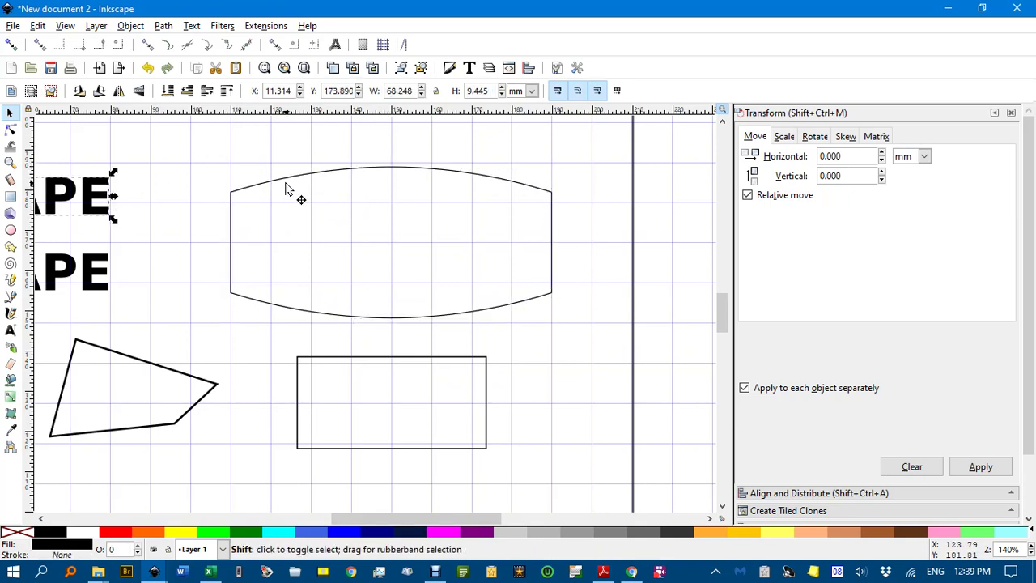
pyautogui.keyDown('shift'); pyautogui.click(286, 185); pyautogui.keyUp('shift')
pyautogui.click(265, 25)
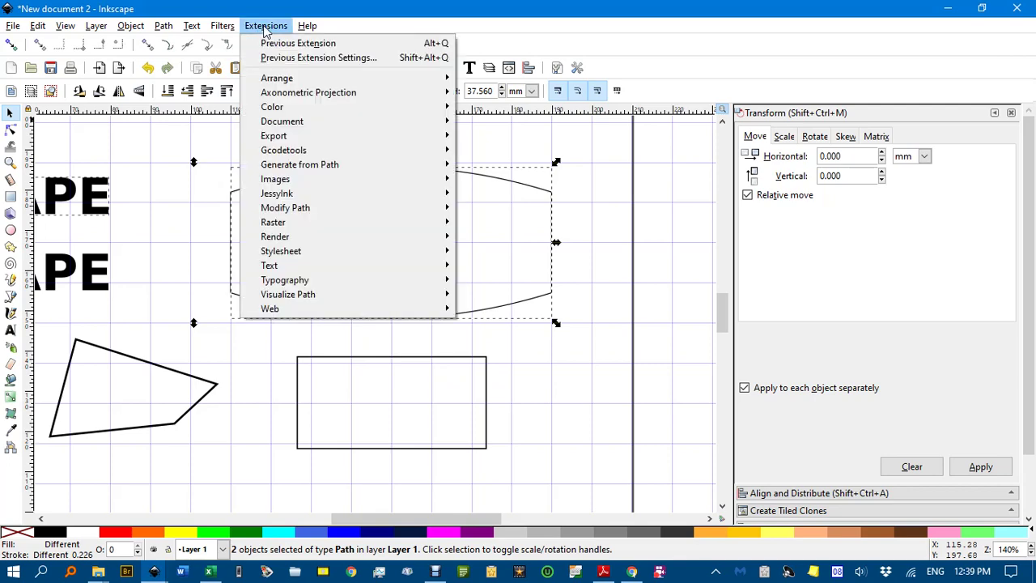
pyautogui.moveTo(347, 163)
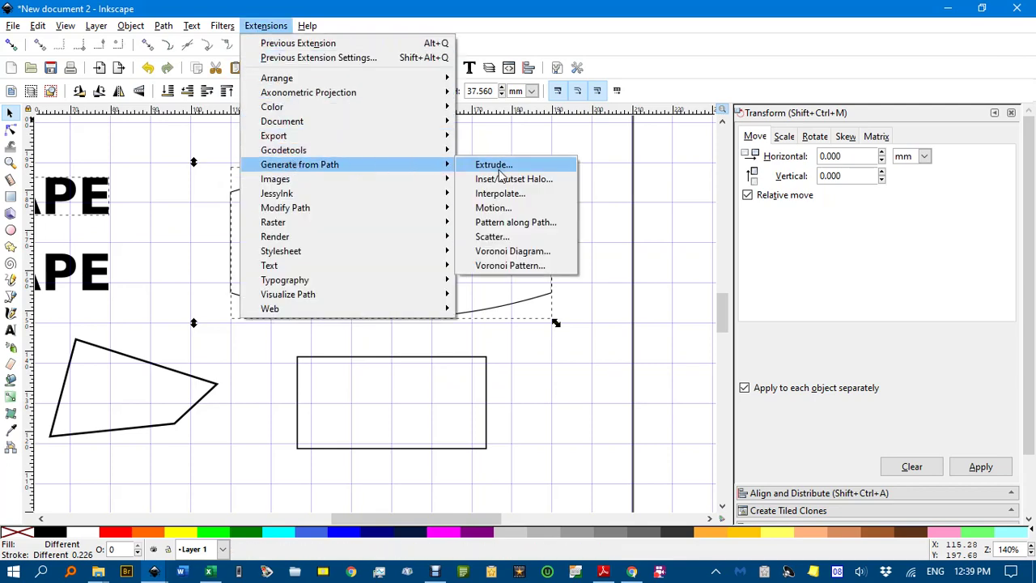
pyautogui.press('Escape')
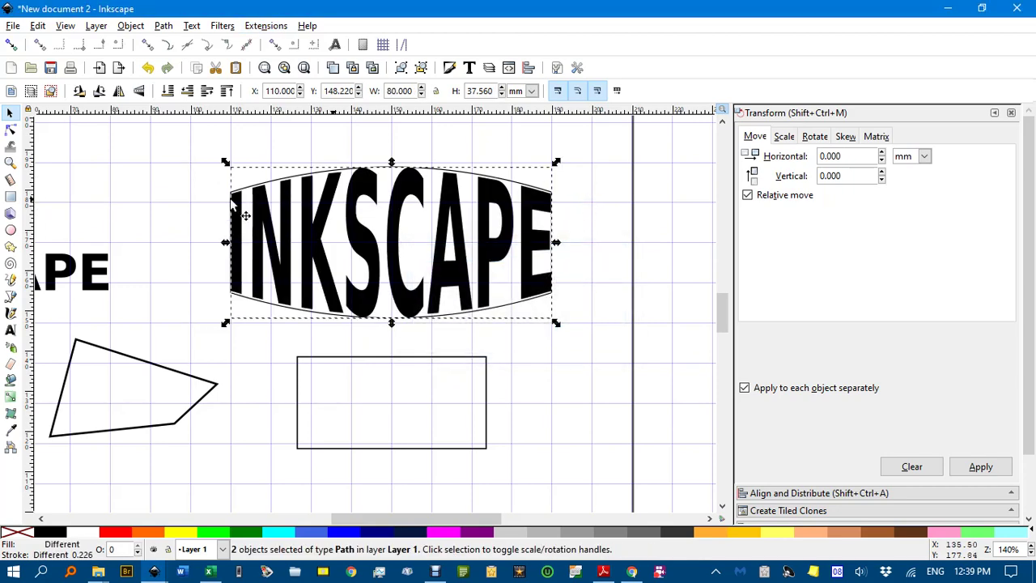
# - Hide the page grid and try a yellow fill, then undo it
pyautogui.click(66, 28)
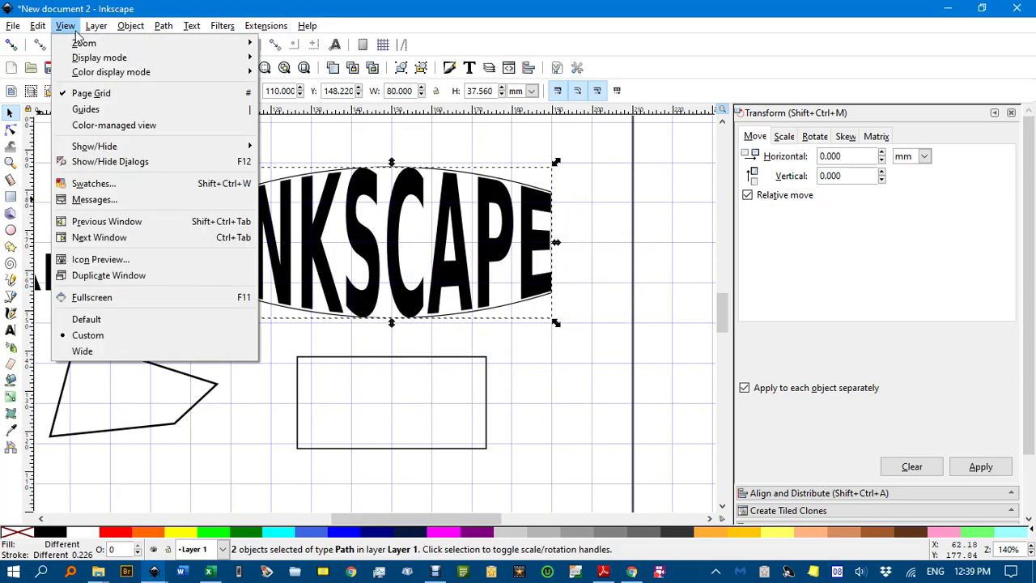
pyautogui.click(105, 93)
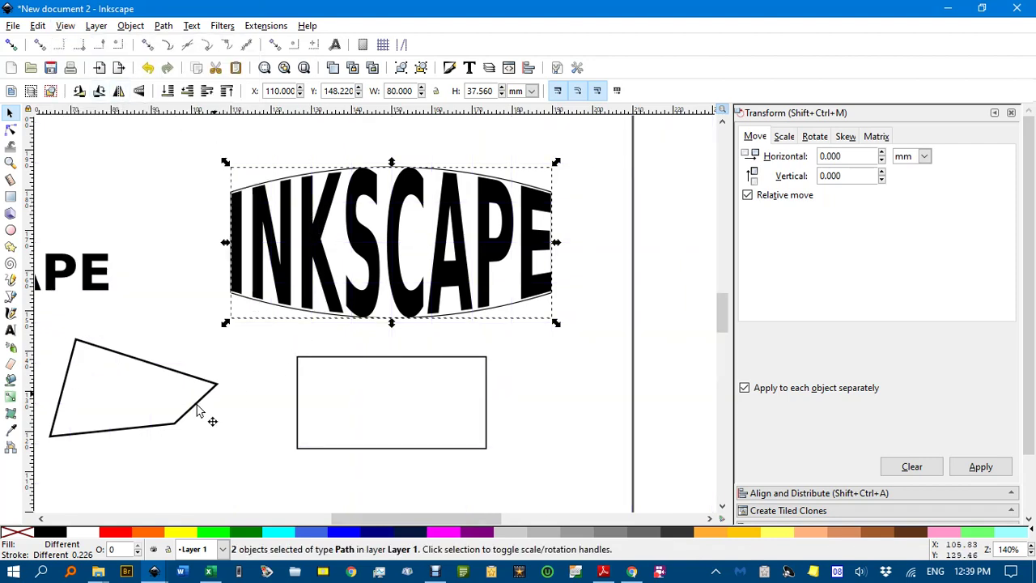
pyautogui.click(183, 534)
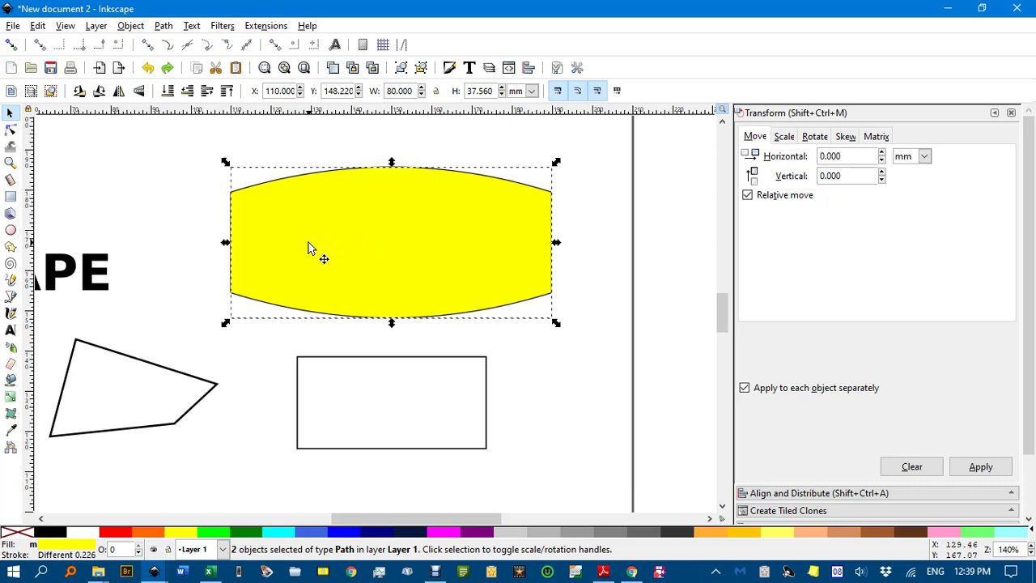
pyautogui.press('ctrl')
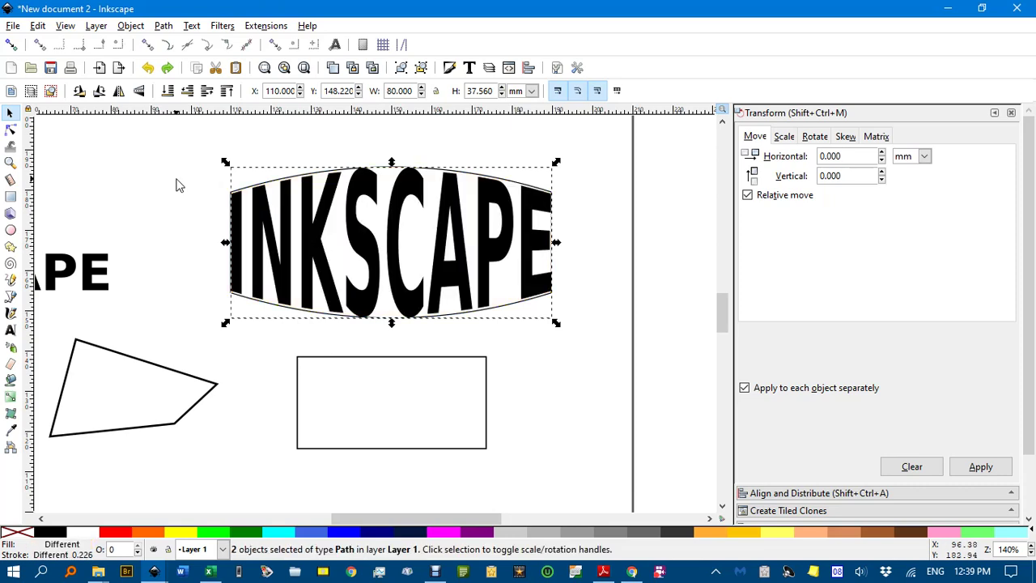
# - Fill the barrel yellow, lower it to the bottom, and enlarge it to 92.473 × 43.416 mm
pyautogui.click(176, 185)
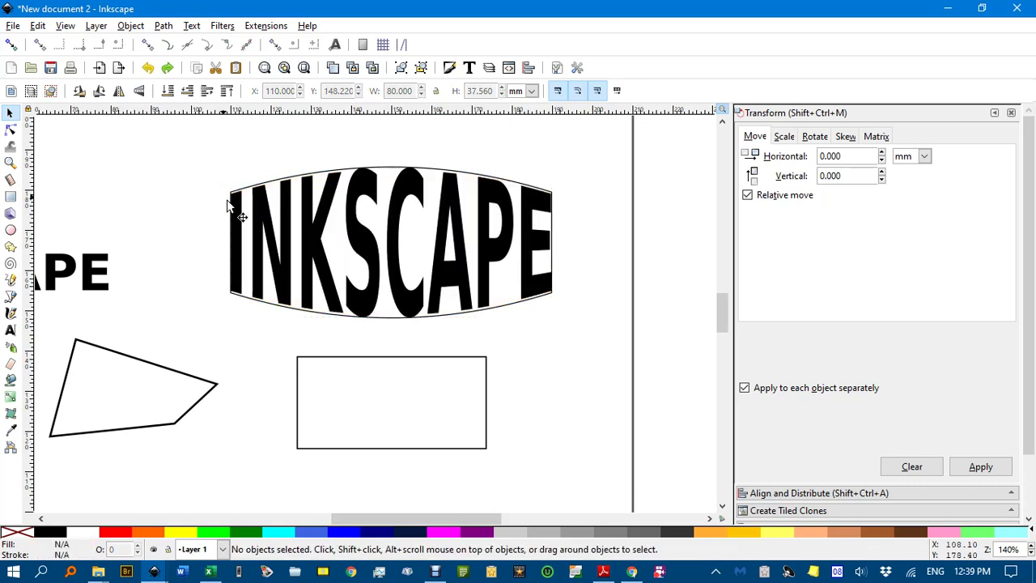
pyautogui.click(387, 322)
pyautogui.click(188, 537)
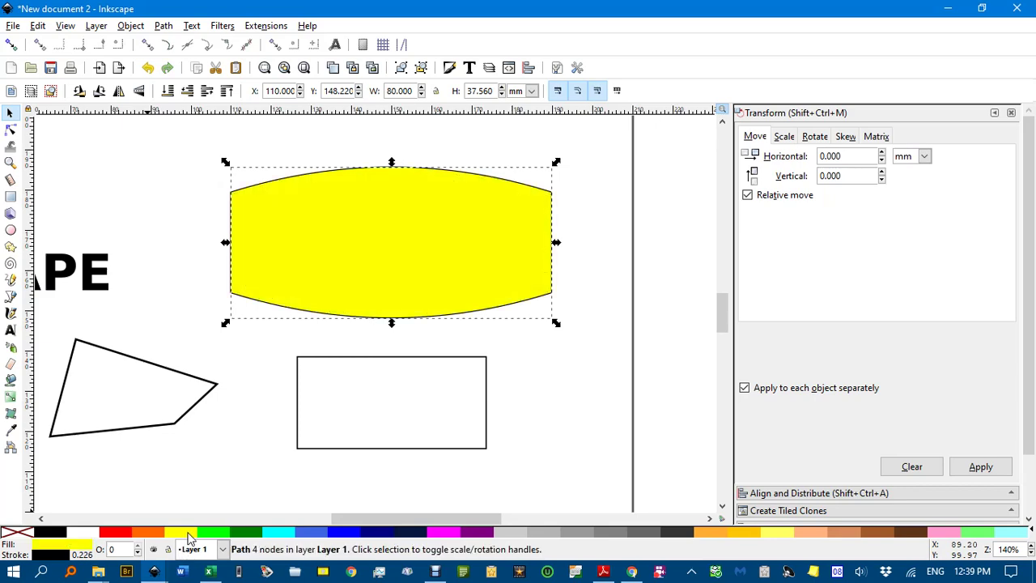
pyautogui.click(167, 89)
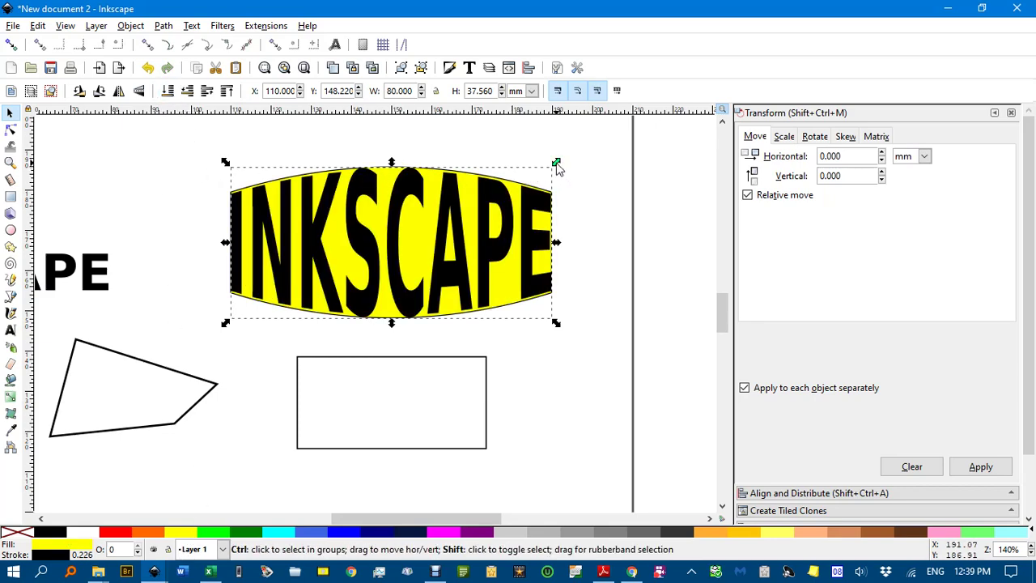
pyautogui.moveTo(557, 165); pyautogui.dragTo(581, 146)
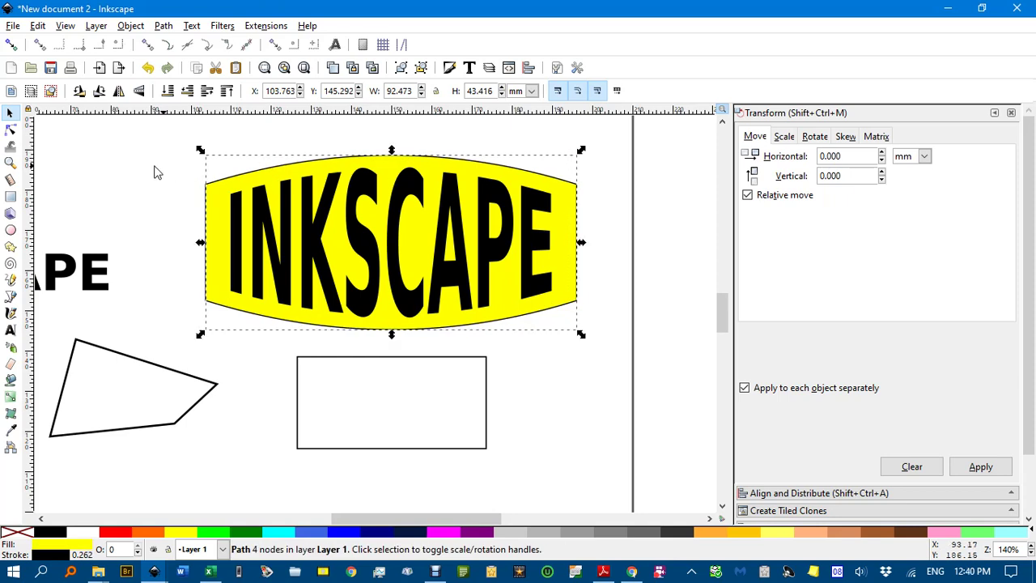
# - Colour the warped INKSCAPE text dark green
pyautogui.click(133, 166)
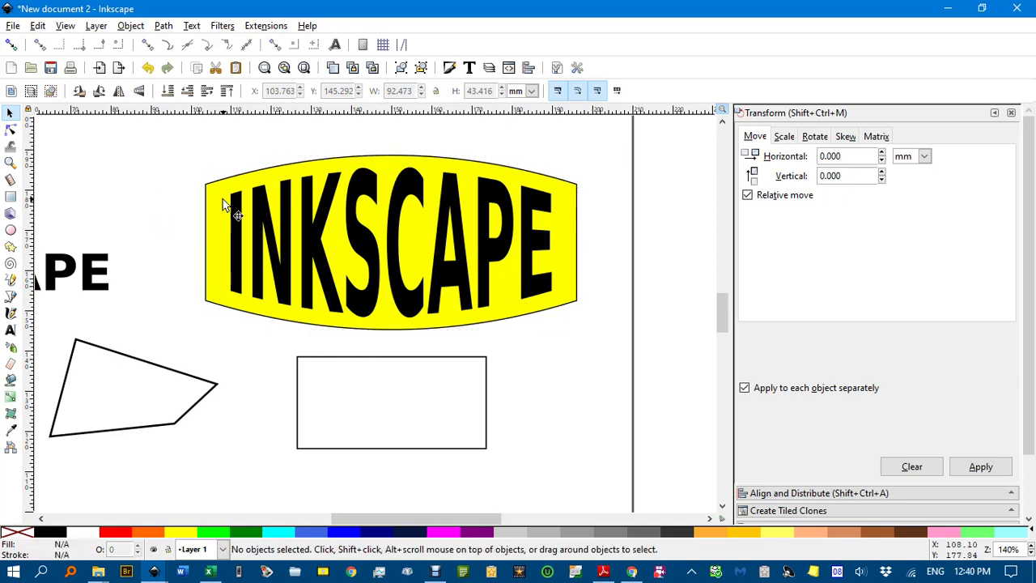
pyautogui.click(368, 194)
pyautogui.click(215, 534)
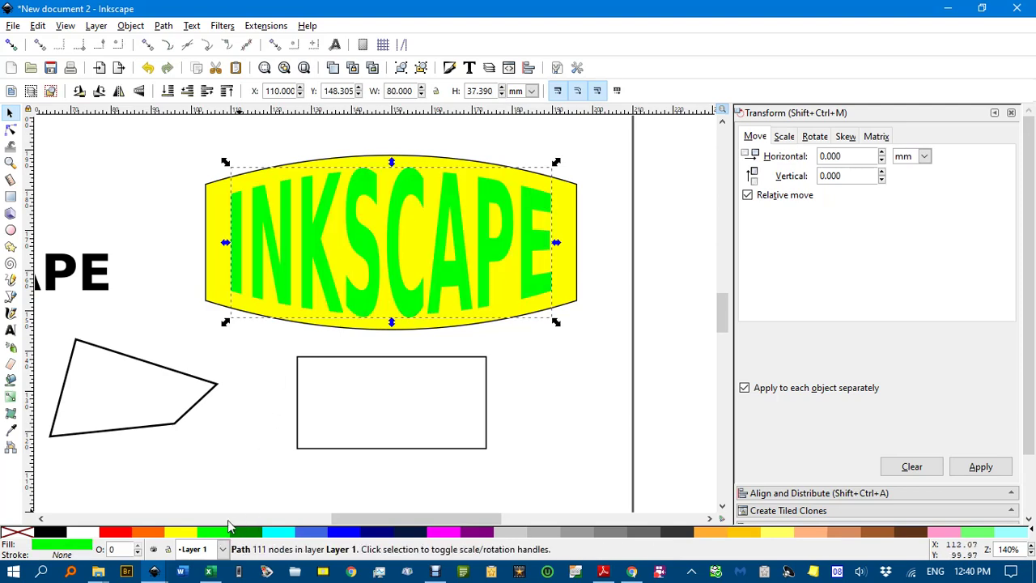
pyautogui.click(249, 533)
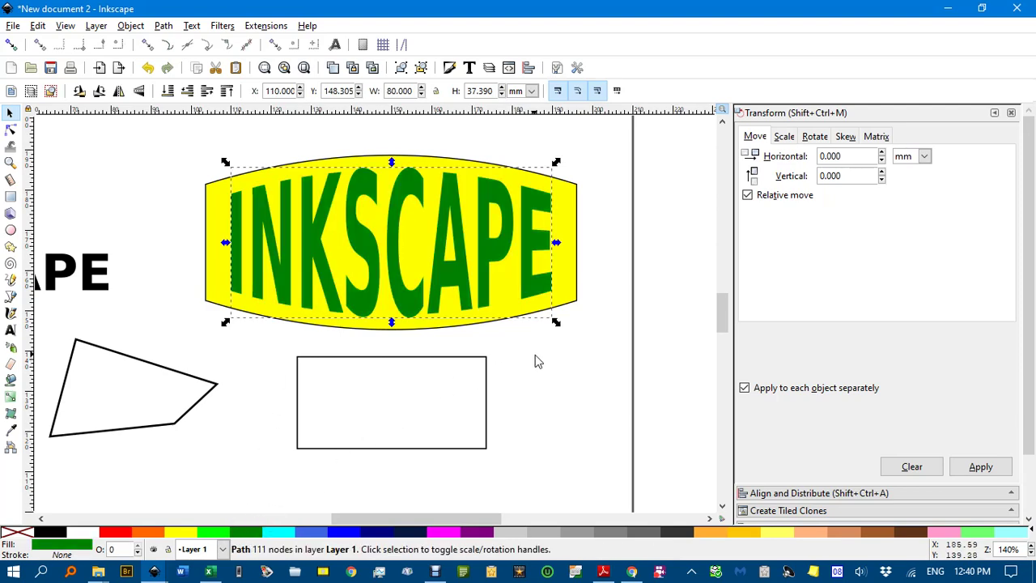
pyautogui.click(538, 384)
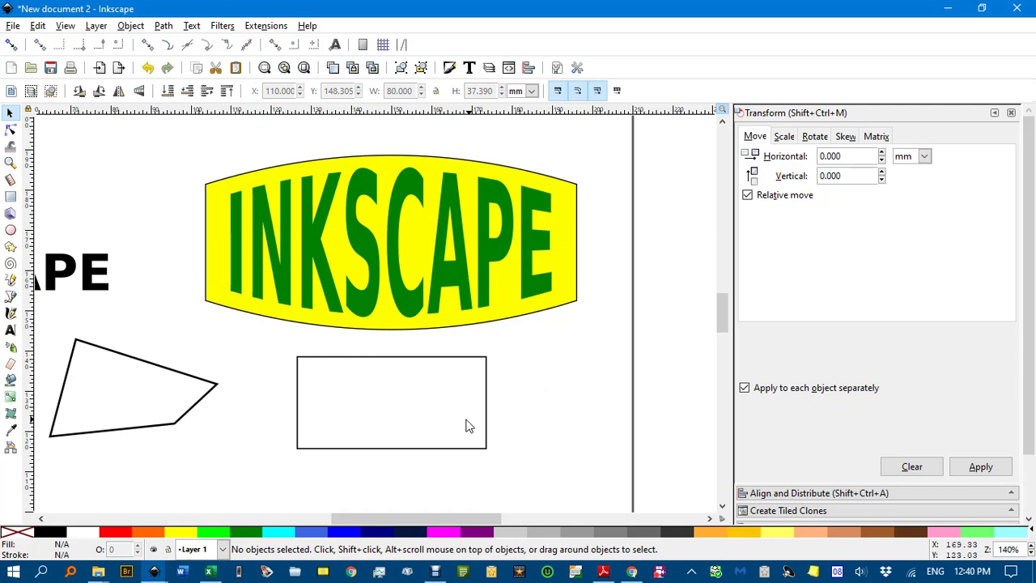
# - Convert the black INKSCAPE text to paths and combine them into one path
pyautogui.moveTo(463, 407); pyautogui.dragTo(561, 345)
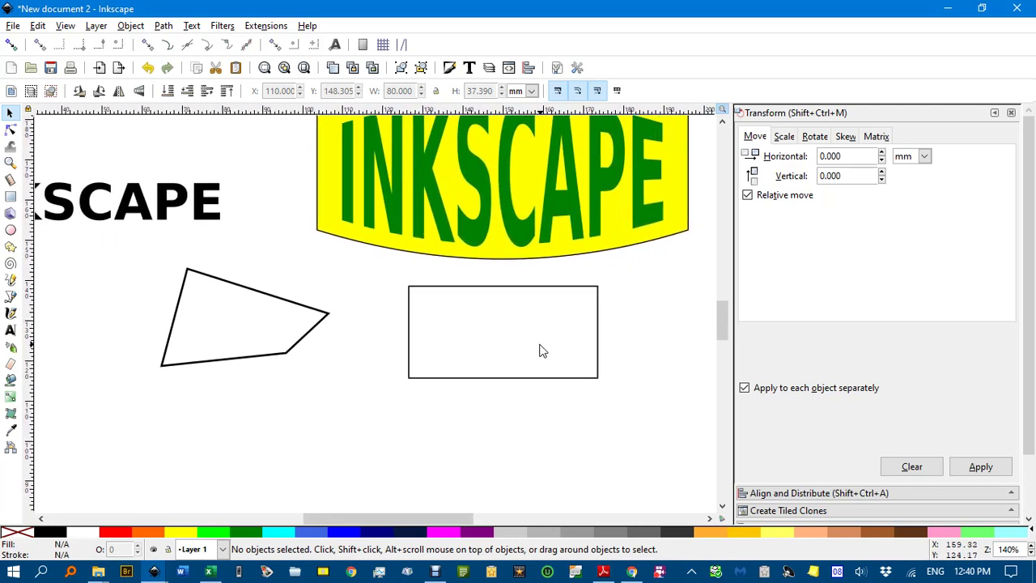
pyautogui.moveTo(441, 334); pyautogui.dragTo(526, 327)
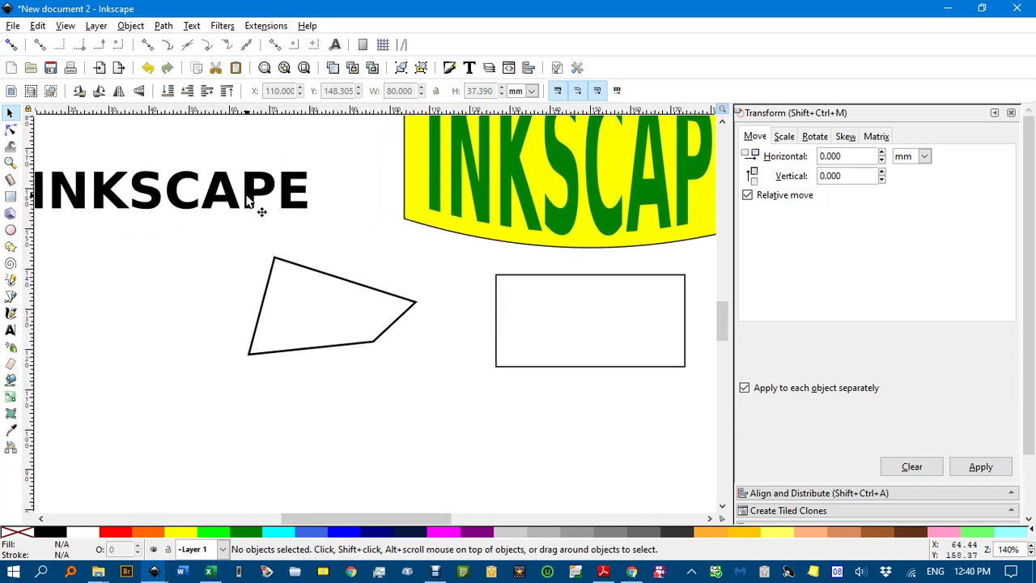
pyautogui.click(248, 203)
pyautogui.moveTo(266, 231); pyautogui.dragTo(344, 255)
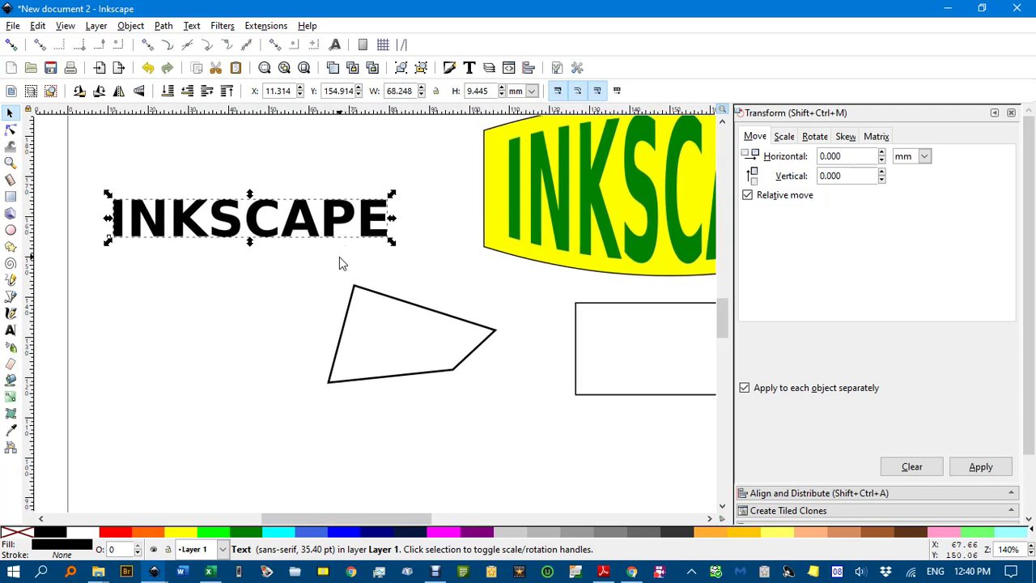
pyautogui.click(164, 26)
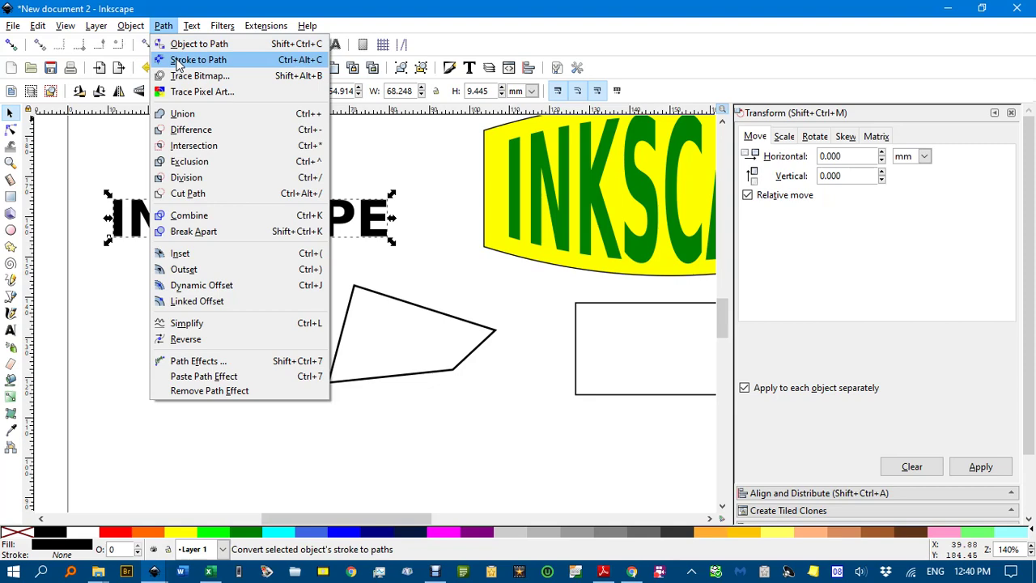
pyautogui.click(186, 39)
pyautogui.click(165, 25)
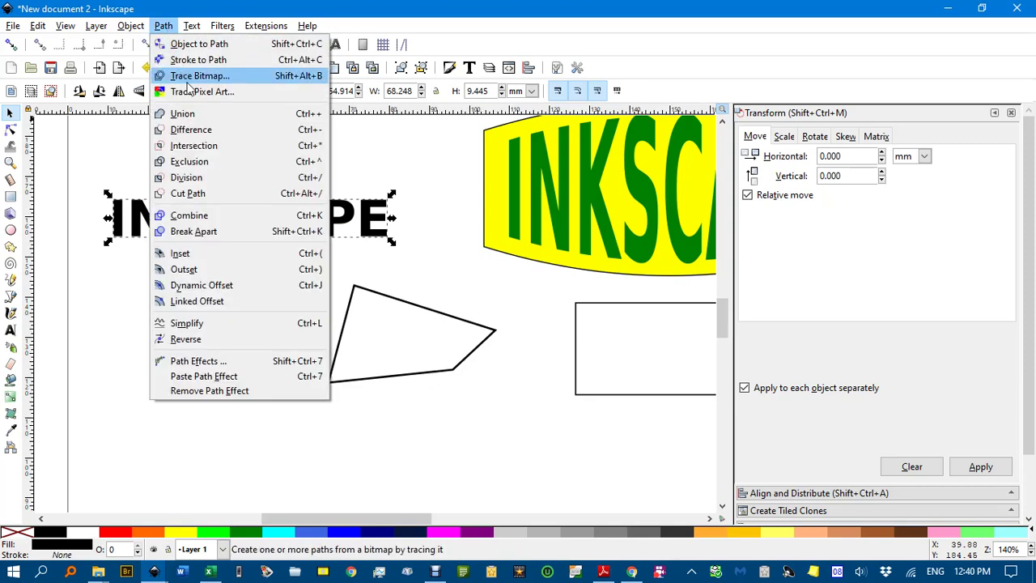
pyautogui.click(202, 215)
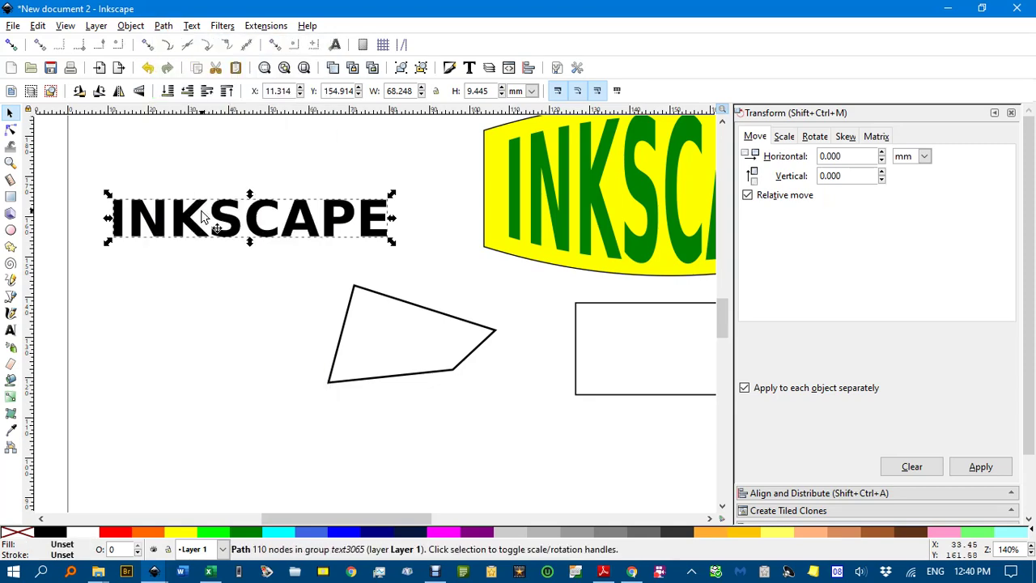
# - Duplicate the INKSCAPE path, move the copy below, and ungroup into two separate paths
pyautogui.hotkey('ctrl', 'd')
pyautogui.moveTo(208, 232); pyautogui.dragTo(180, 474)
pyautogui.click(236, 229)
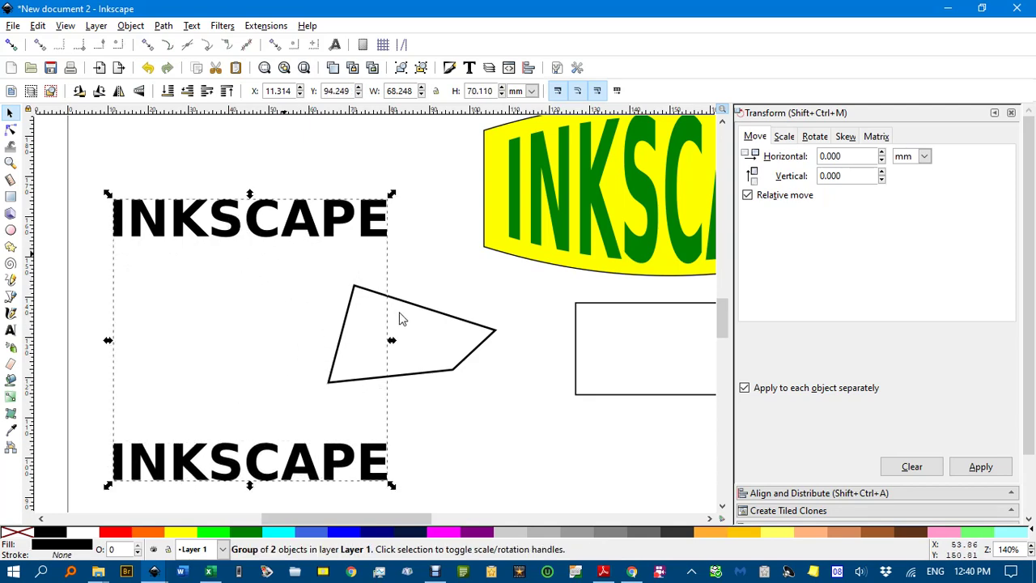
pyautogui.hscroll(2, 559, 330)
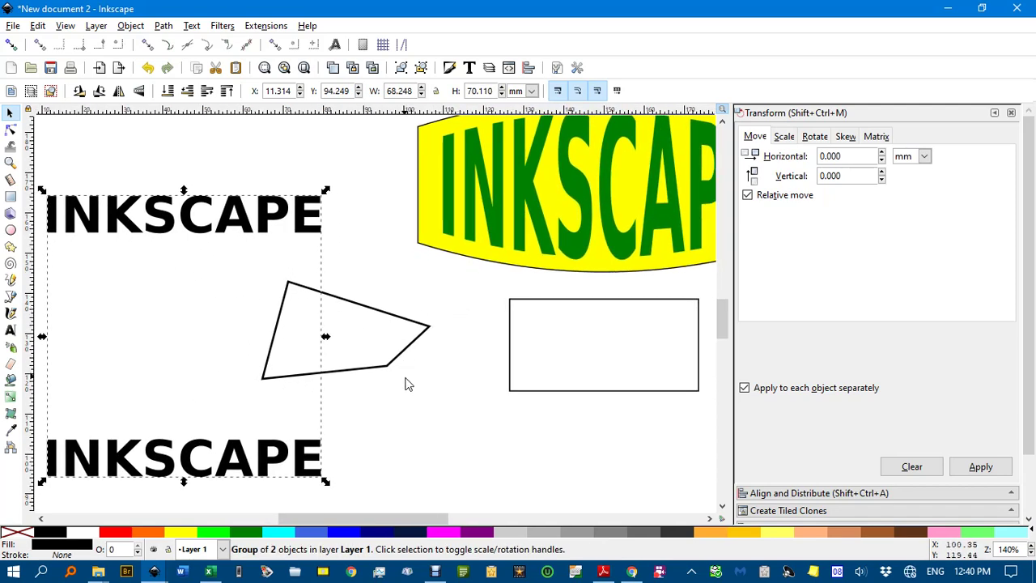
pyautogui.click(330, 402)
pyautogui.click(301, 461)
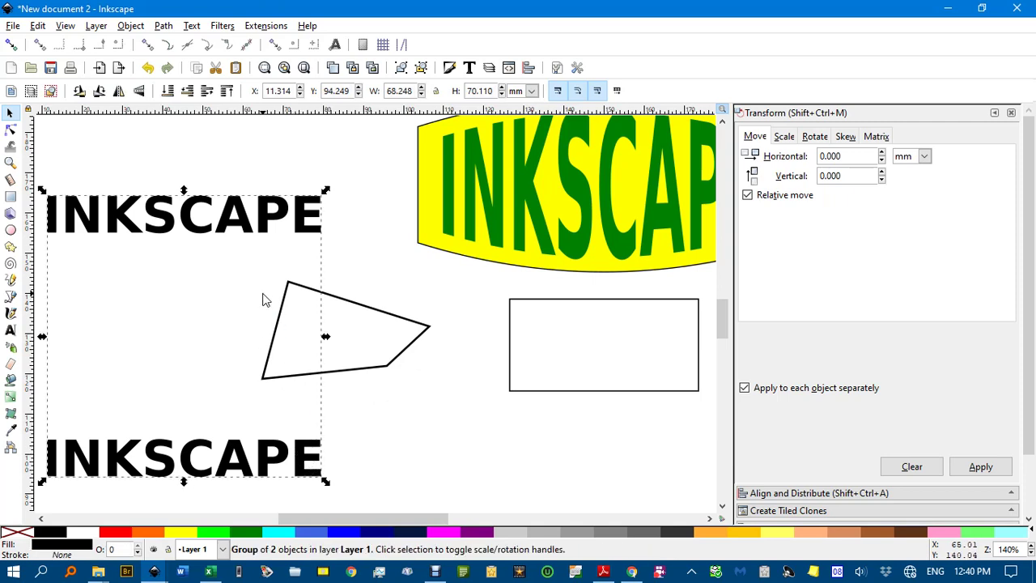
pyautogui.hotkey('ctrl', 'shift', 'g')
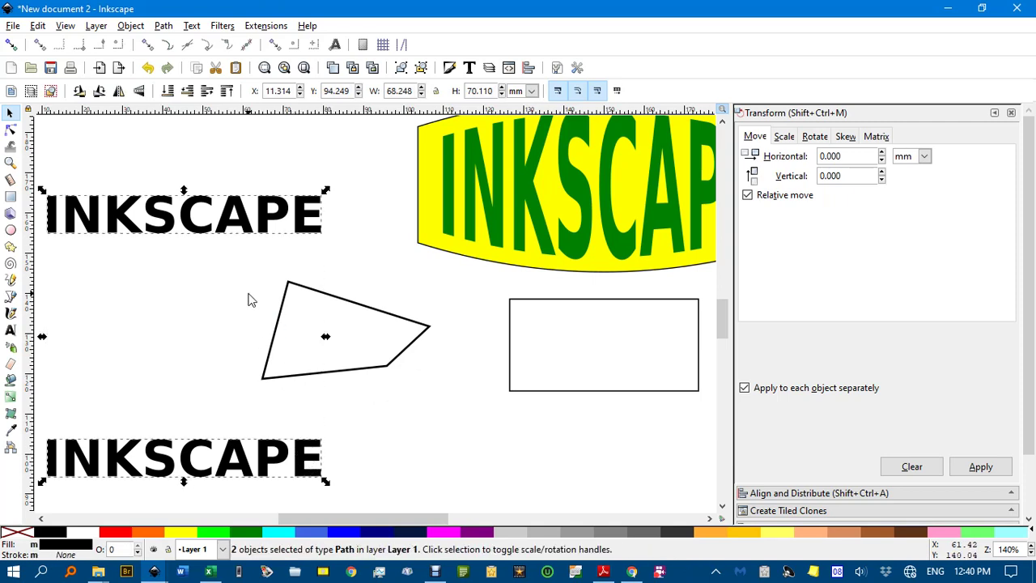
pyautogui.click(250, 300)
# - Warp the top INKSCAPE path into the quadrilateral outline with Bezier Envelope, giving 41.577 × 24.190 mm
pyautogui.click(267, 233)
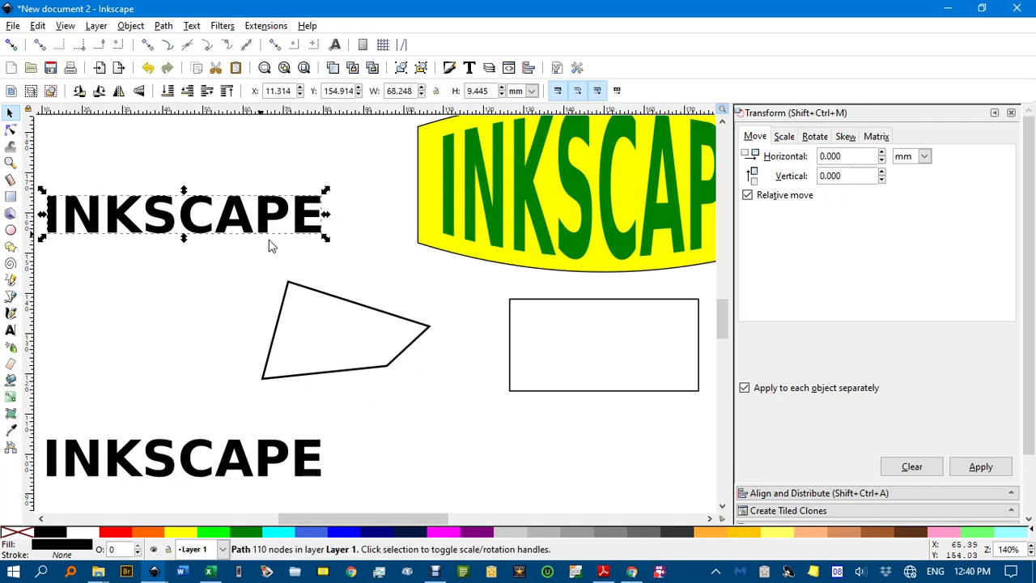
pyautogui.keyDown('shift'); pyautogui.click(330, 304); pyautogui.keyUp('shift')
pyautogui.click(274, 26)
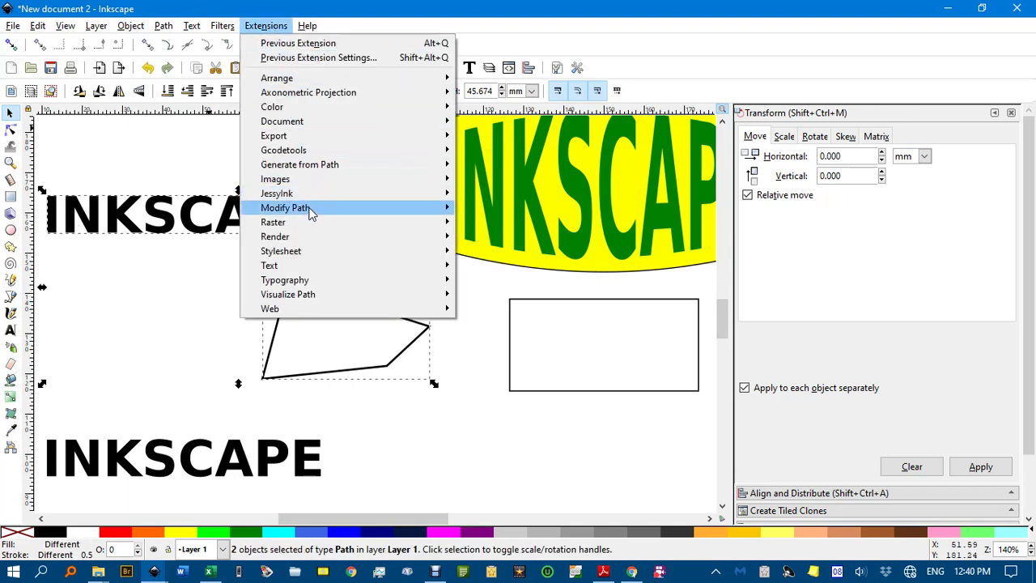
pyautogui.moveTo(310, 210)
pyautogui.click(489, 223)
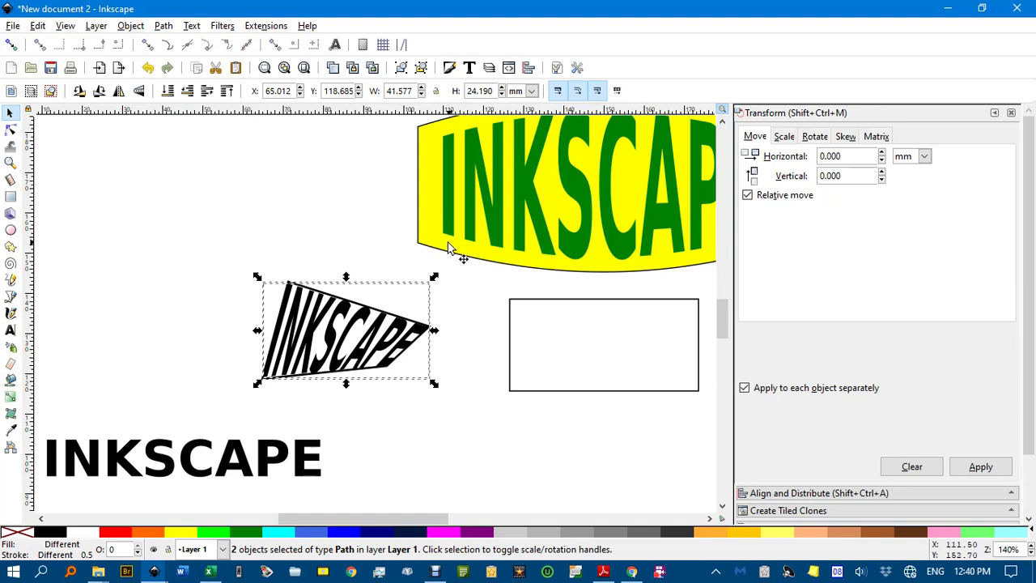
pyautogui.scroll(-5, 462, 230)
pyautogui.hscroll(-3, 461, 231)
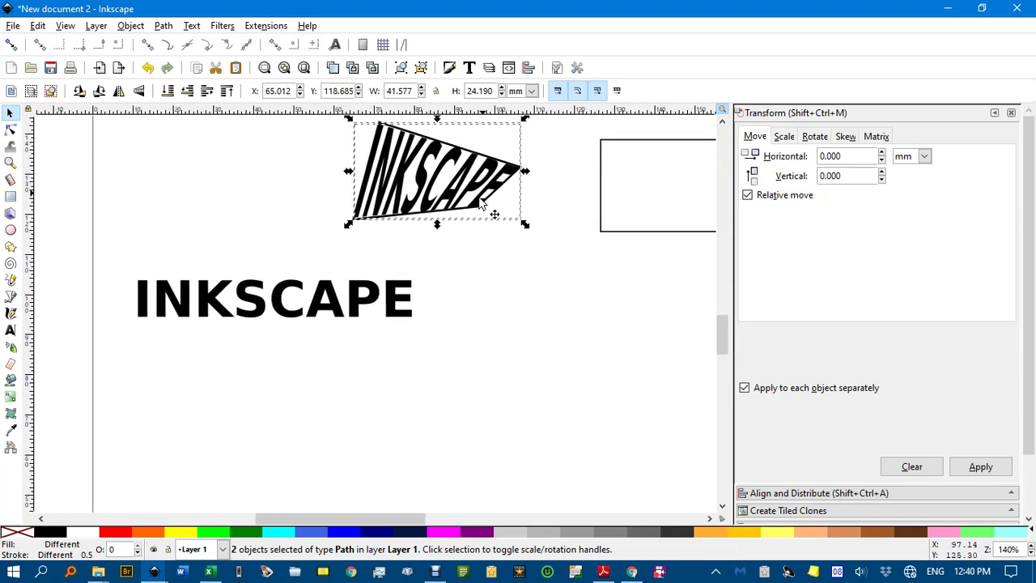
# - Draw a closed four-corner outline, about 58.019 × 51.405 mm, right of the spare INKSCAPE text
pyautogui.scroll(-3, 481, 298)
pyautogui.hscroll(3, 481, 298)
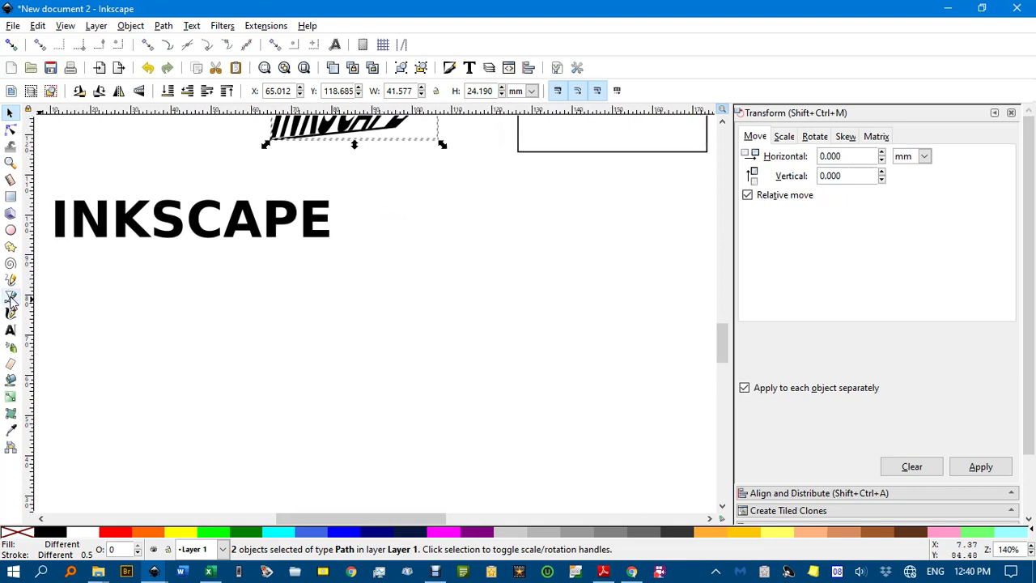
pyautogui.click(10, 297)
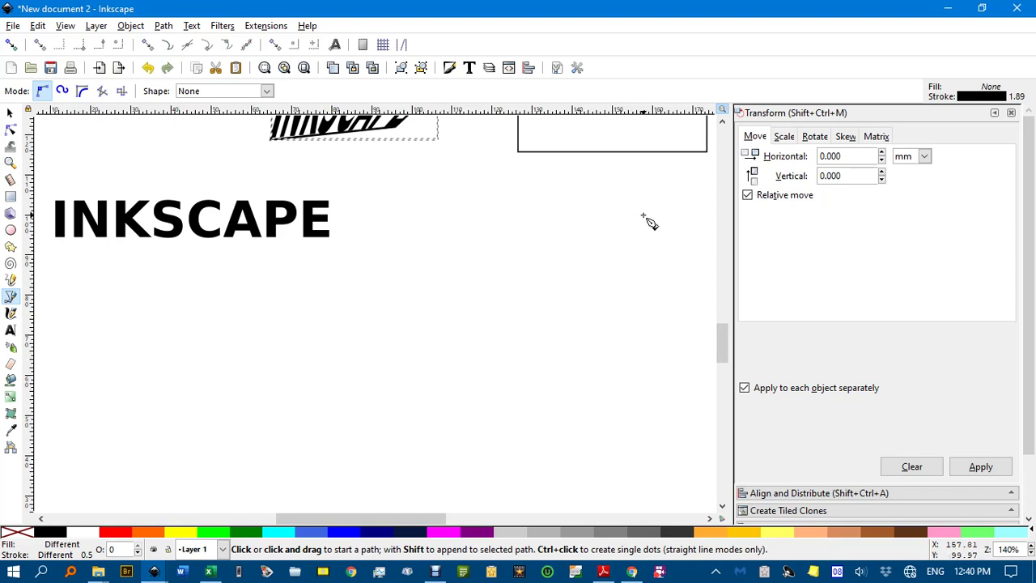
pyautogui.click(643, 216)
pyautogui.moveTo(424, 218); pyautogui.dragTo(428, 218)
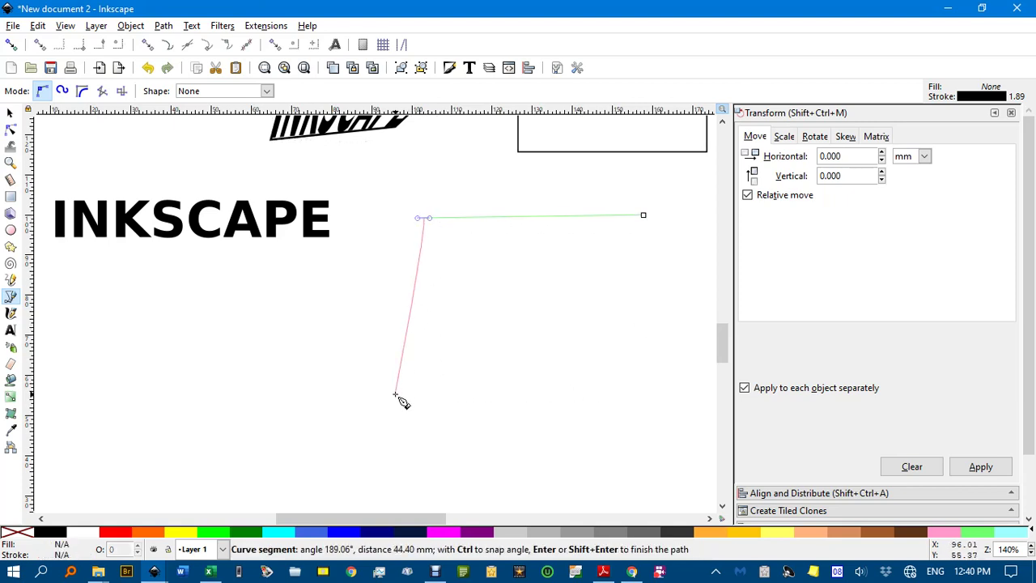
pyautogui.press('BackSpace')
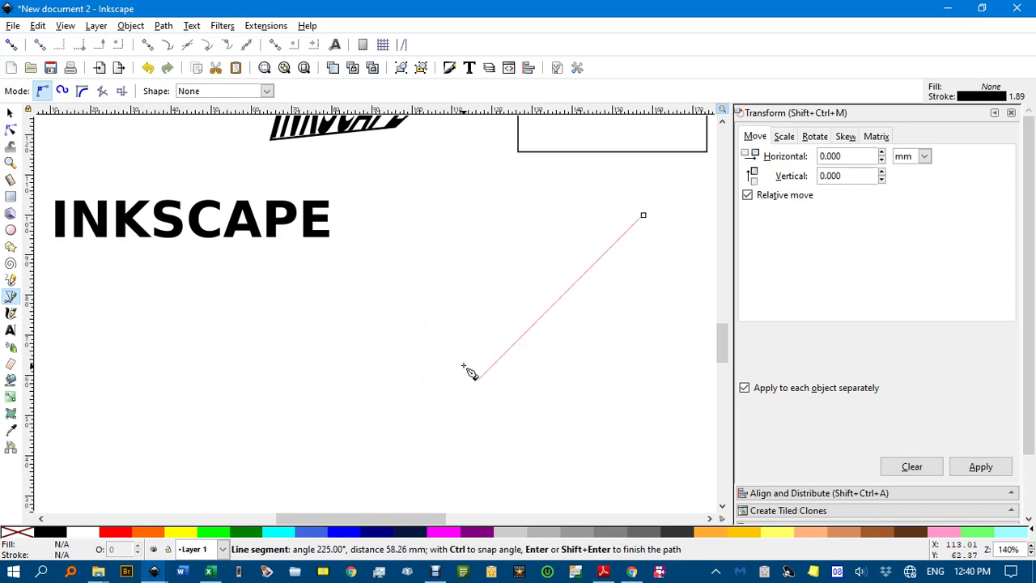
pyautogui.click(418, 229)
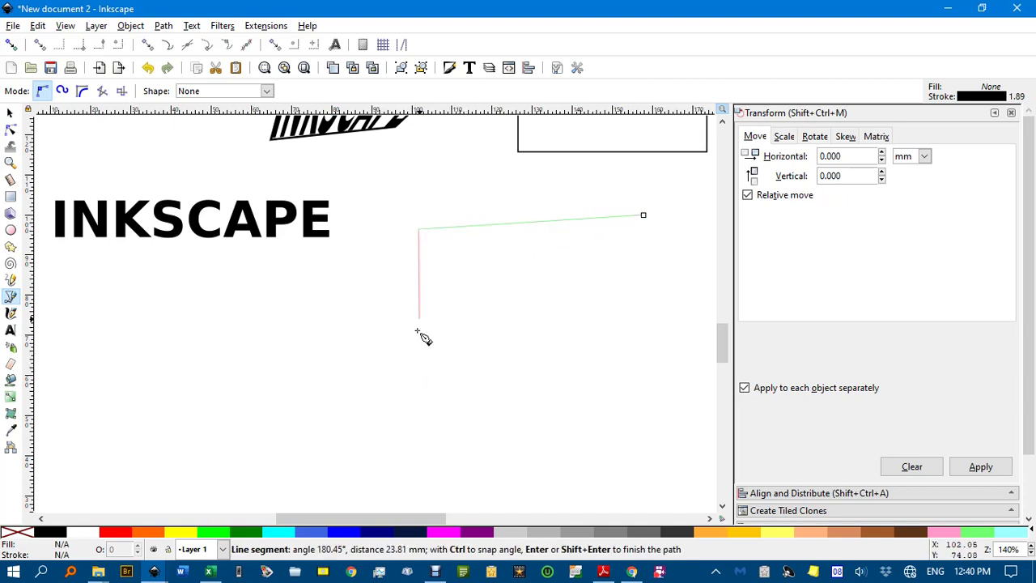
pyautogui.click(411, 421)
pyautogui.click(609, 313)
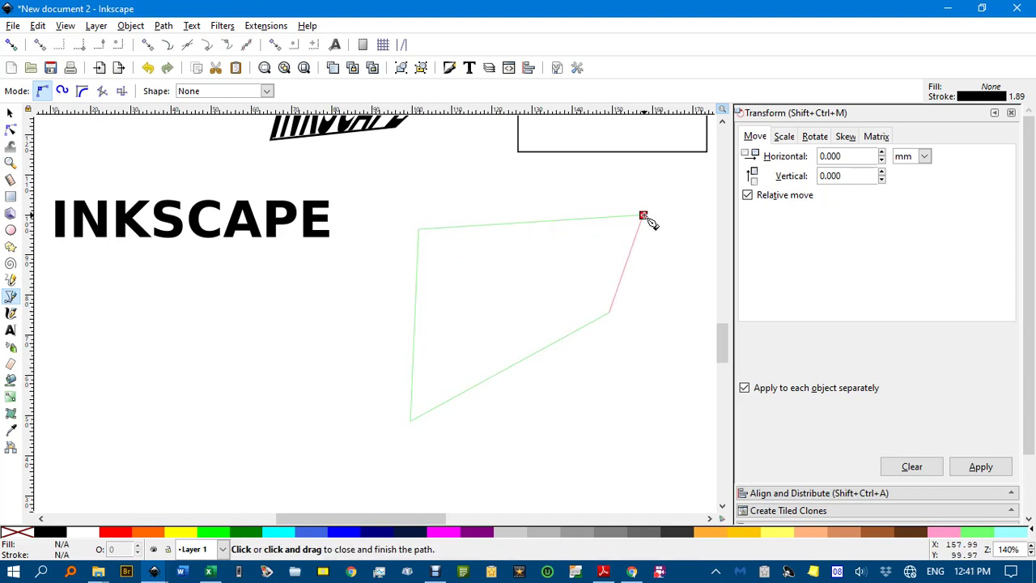
pyautogui.click(644, 215)
pyautogui.click(10, 113)
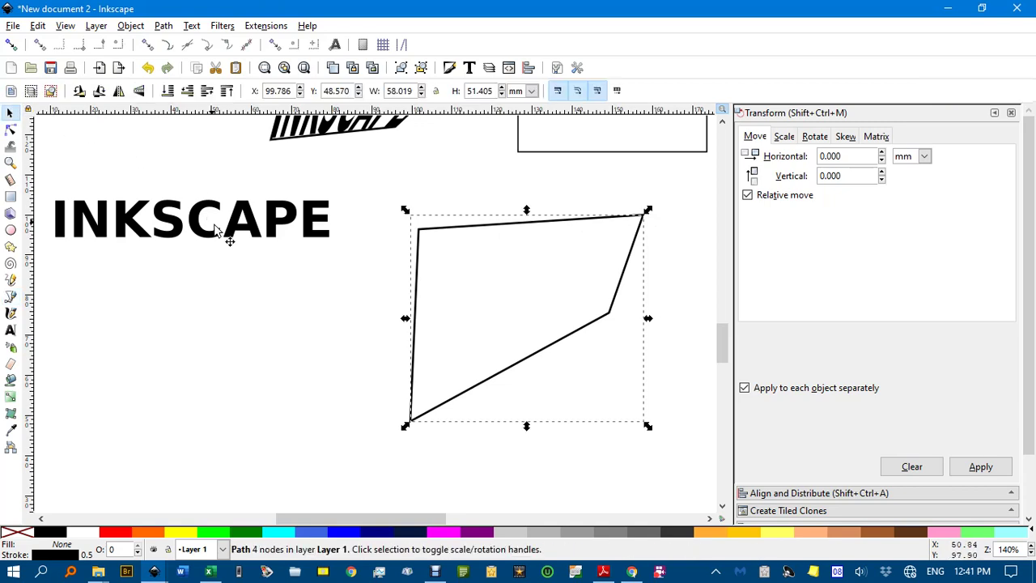
# - Bezier-envelope the spare INKSCAPE text into the four-sided outline, then flip it horizontally
pyautogui.click(204, 209)
pyautogui.click(205, 209)
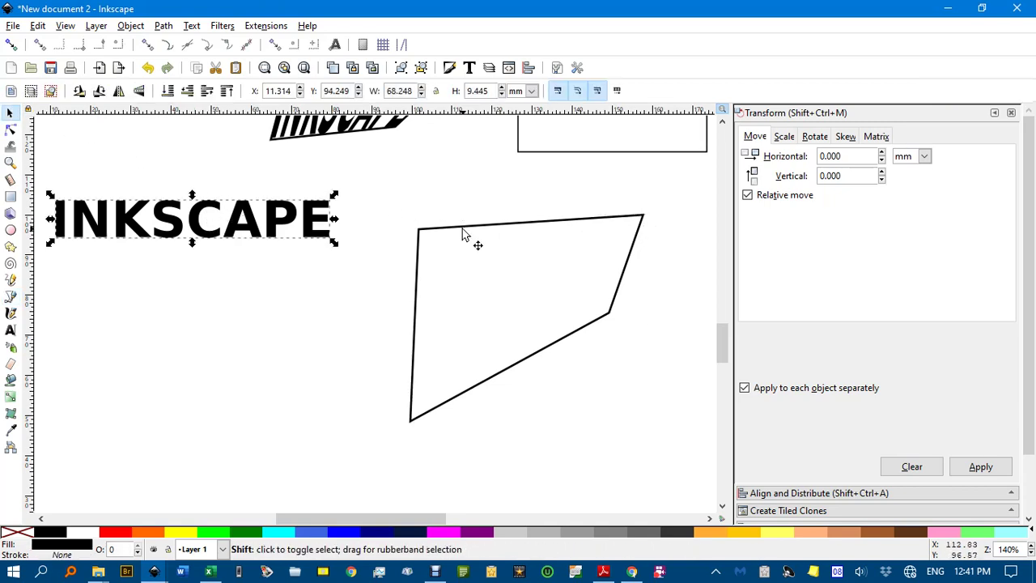
pyautogui.keyDown('shift'); pyautogui.click(464, 227); pyautogui.keyUp('shift')
pyautogui.click(266, 26)
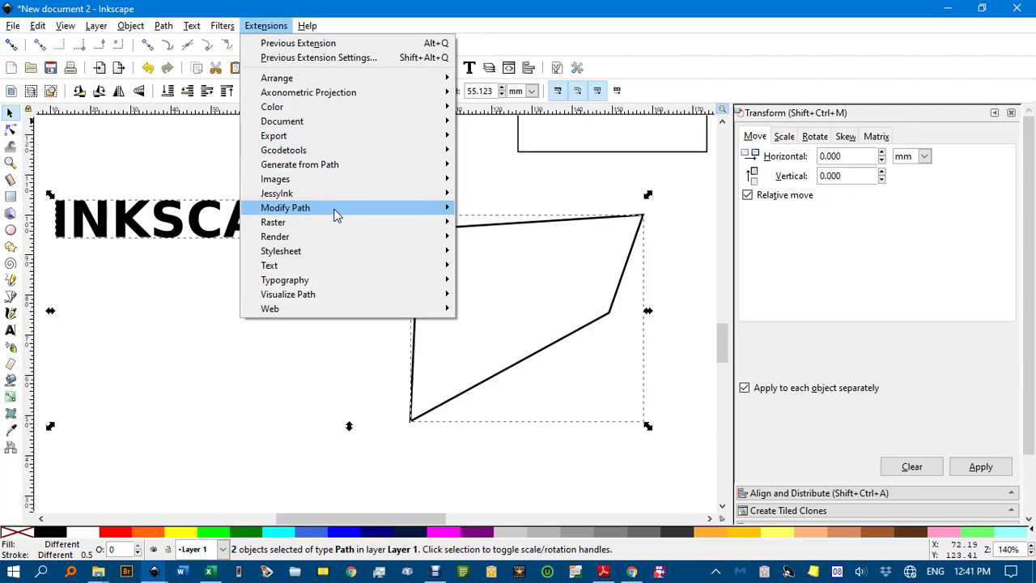
pyautogui.moveTo(417, 207)
pyautogui.click(488, 222)
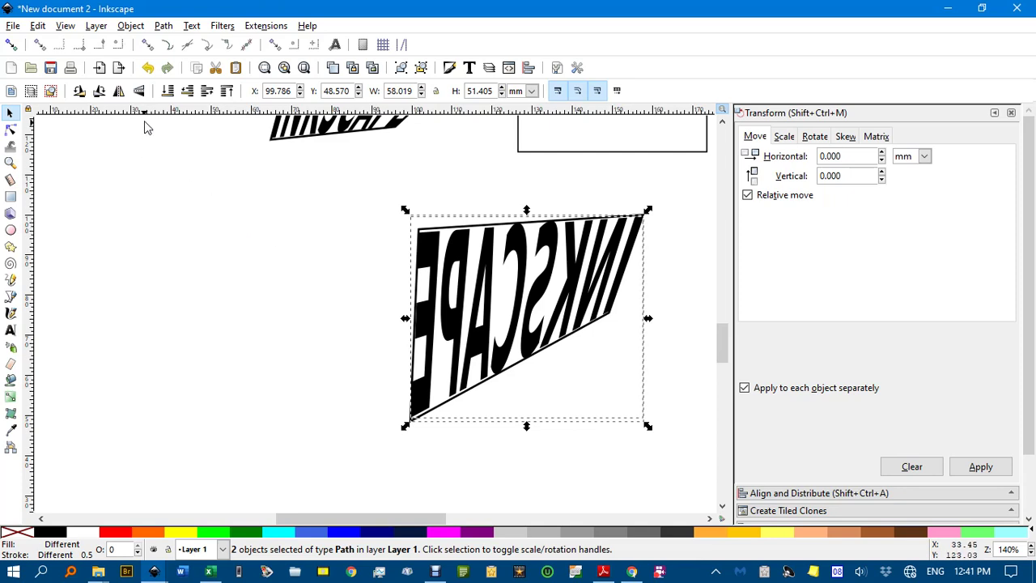
pyautogui.click(118, 91)
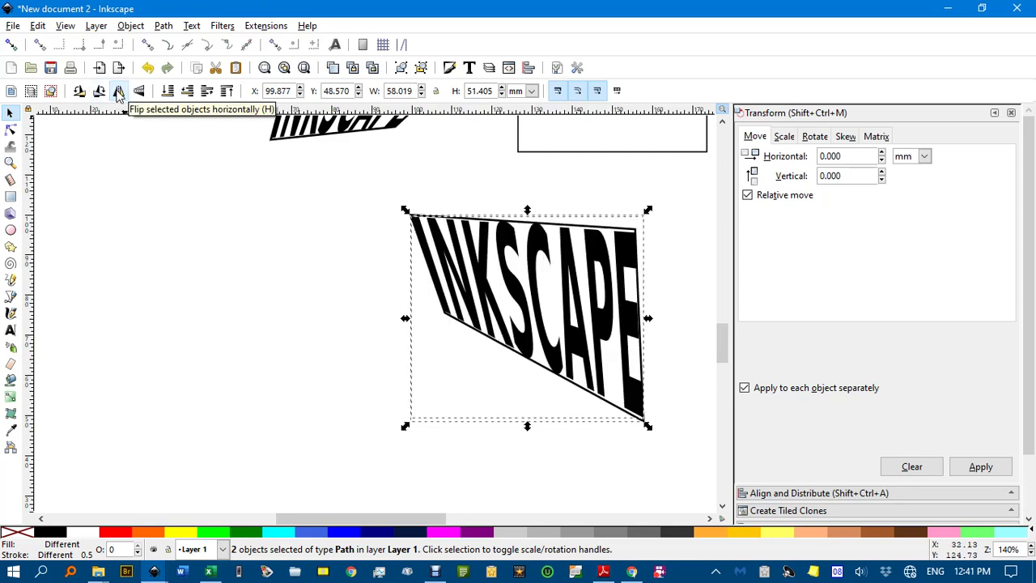
pyautogui.click(209, 208)
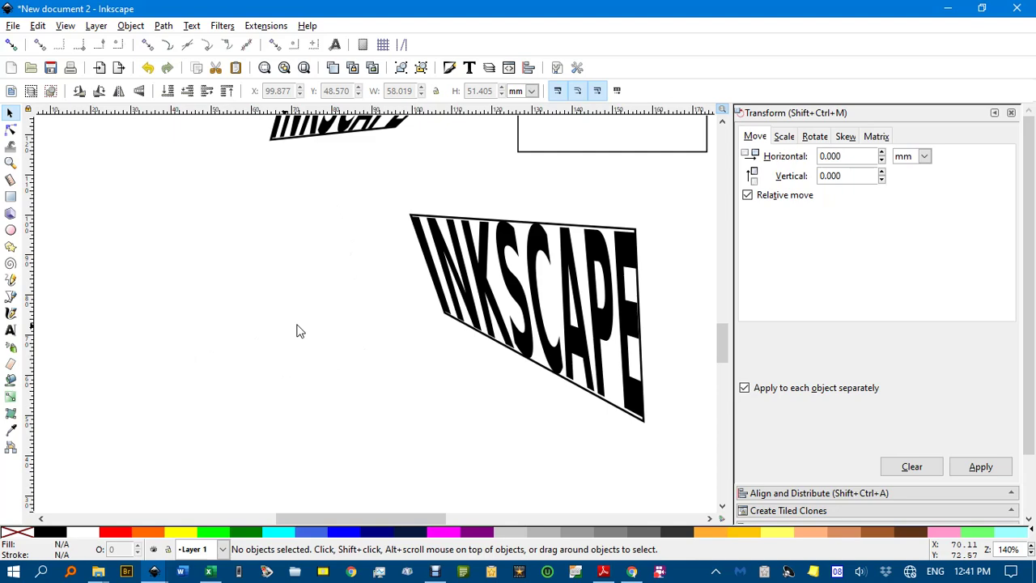
# - Switch to the 4 point bezier Envelopes document and bring its title into view
pyautogui.scroll(-1, 501, 322)
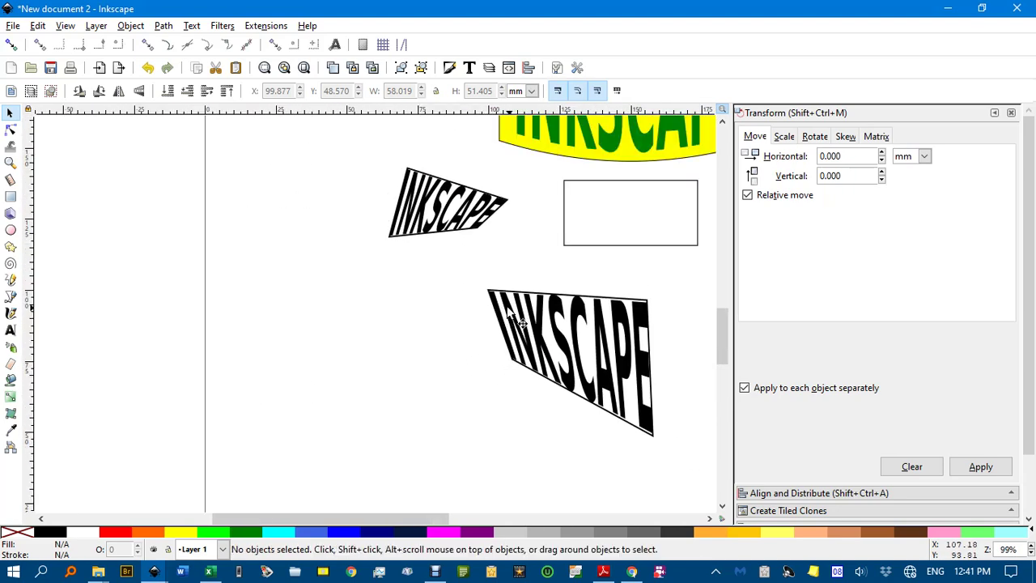
pyautogui.hscroll(5, 453, 344)
pyautogui.scroll(3, 453, 344)
pyautogui.scroll(-2, 332, 324)
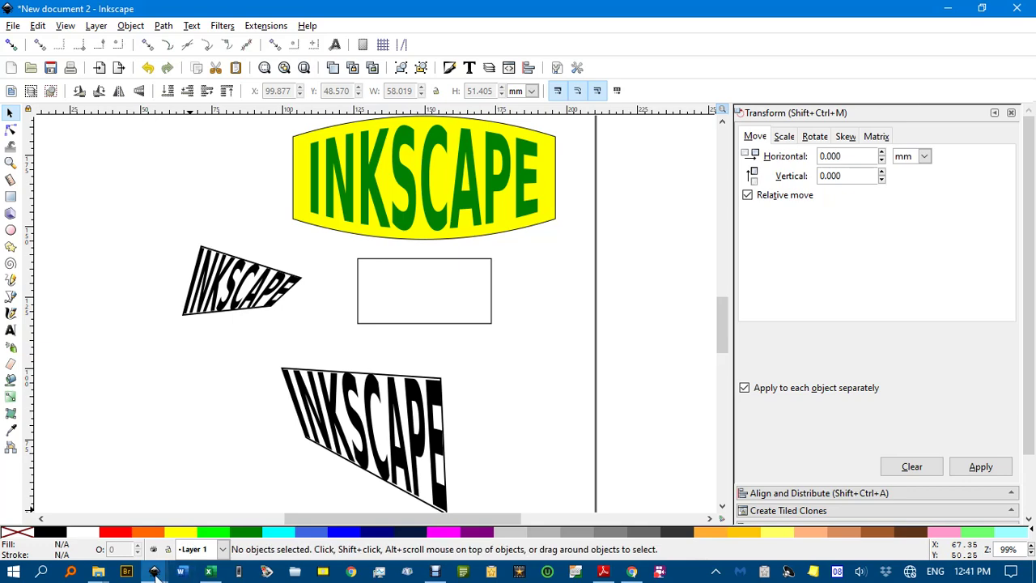
pyautogui.moveTo(154, 571)
pyautogui.click(146, 485)
pyautogui.scroll(-4, 416, 351)
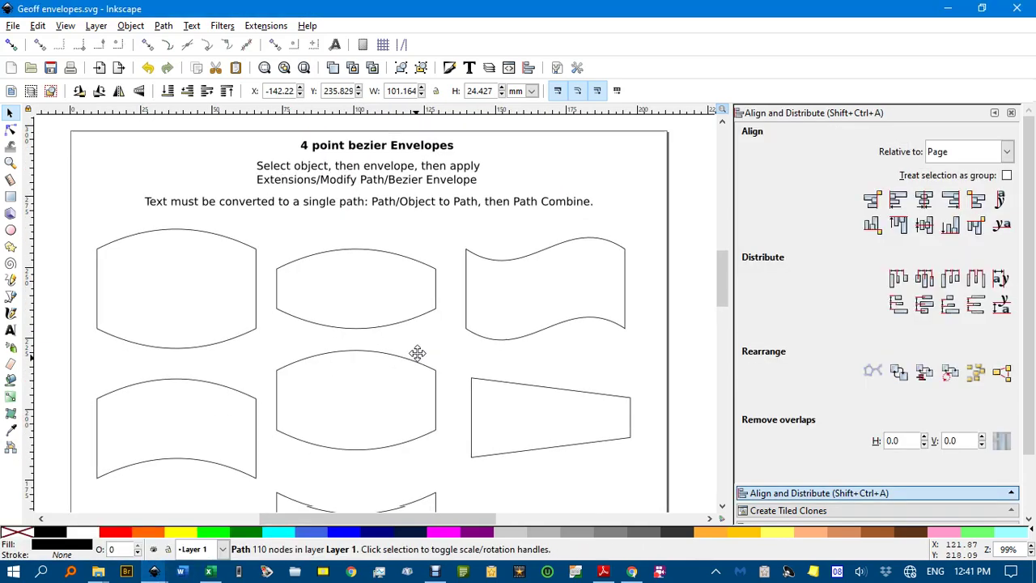
pyautogui.moveTo(457, 345); pyautogui.dragTo(457, 463)
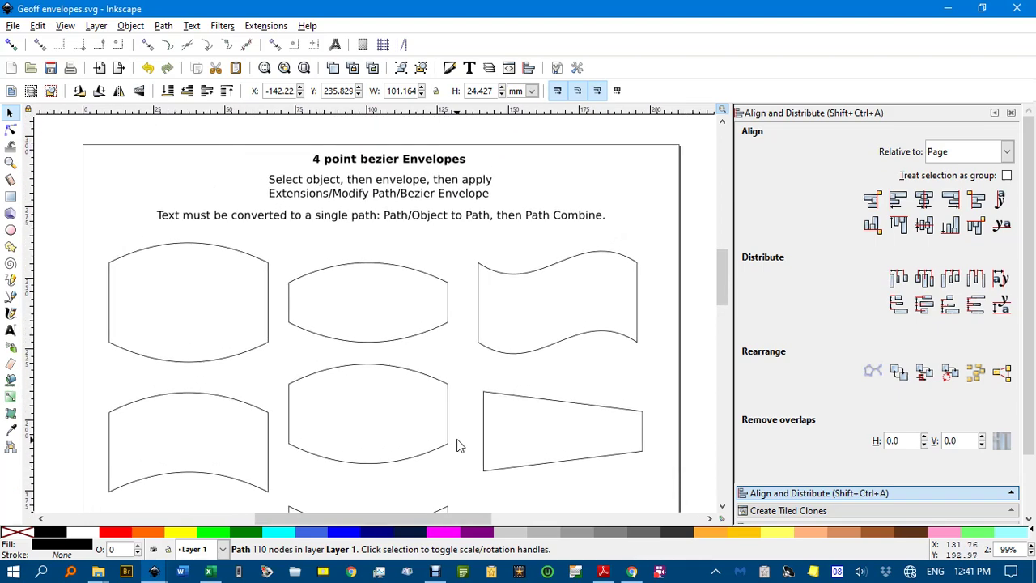